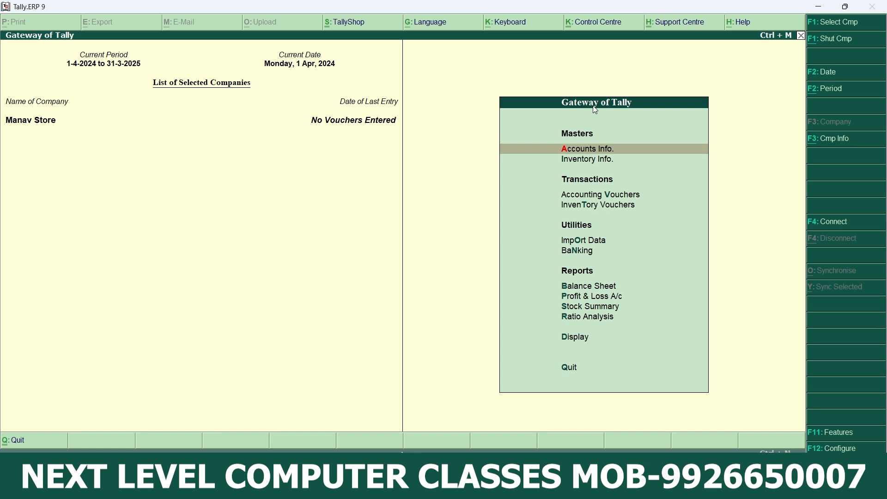
Start a purchase voucher and open the company's inventory features.
click(608, 203)
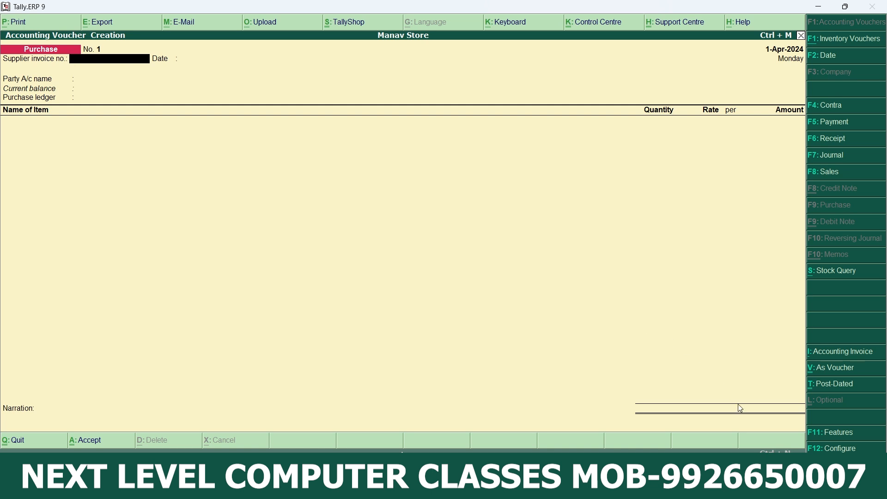
click(857, 436)
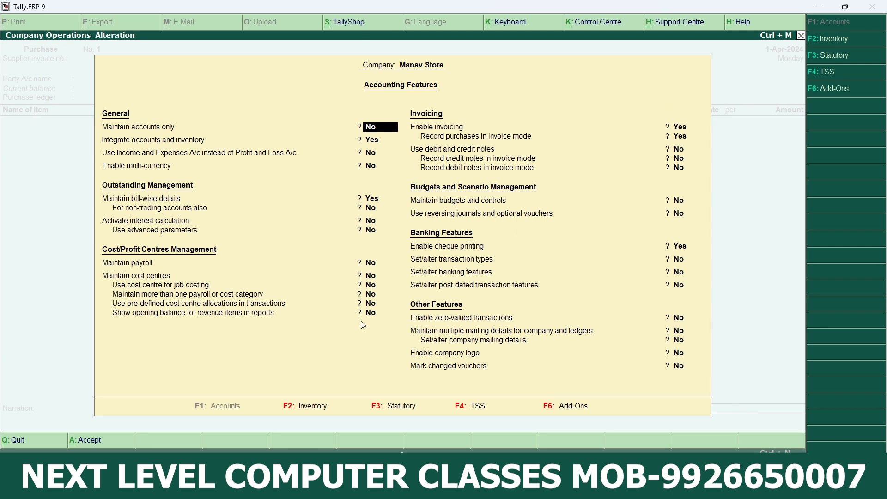
click(316, 411)
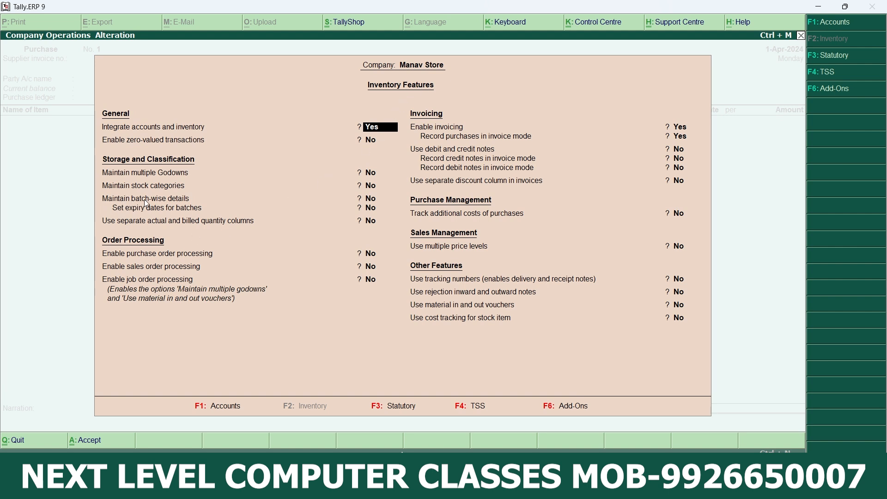
Enable batch-wise details and expiry dates for batches, keep the other inventory features as they are, and save.
click(374, 201)
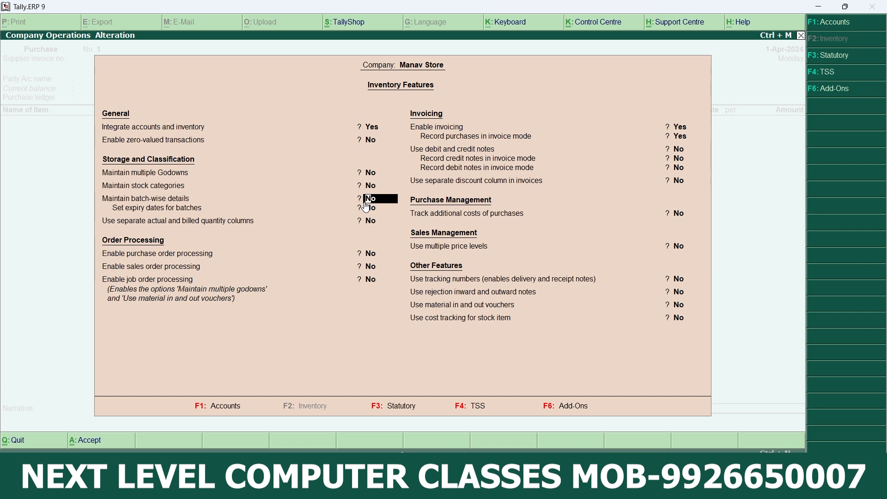
text(y)
key(Return)
text(ye)
key(Return)
key(Return)
key(Return)
key(Return)
key(Return)
key(Return)
key(Return)
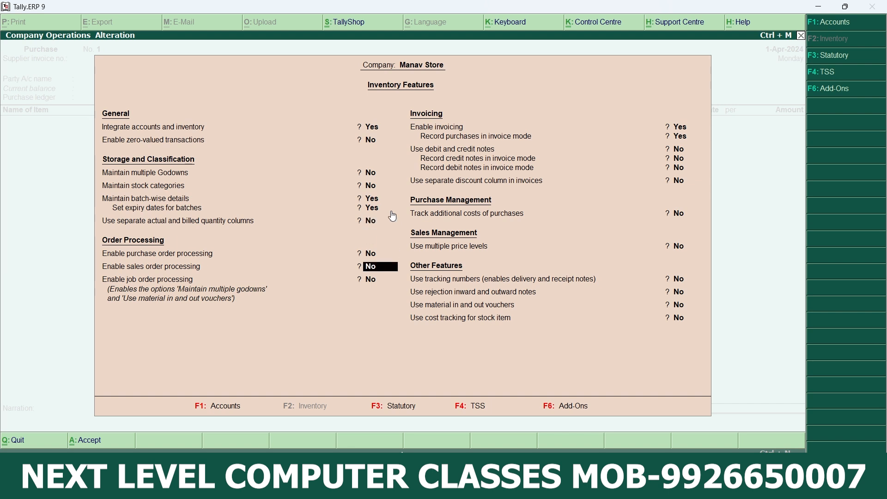
key(Return)
key(Return)
key(Return)
key(Return)
key(Return)
key(Return)
key(Return)
key(Return)
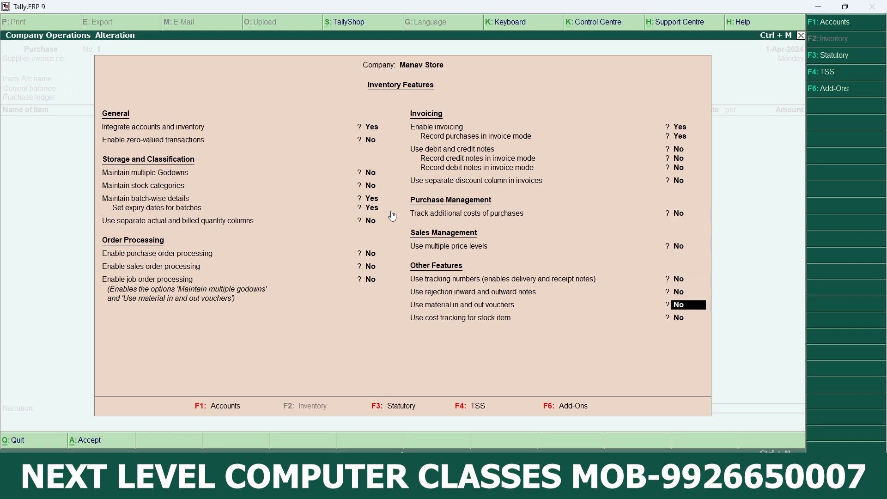
key(Return)
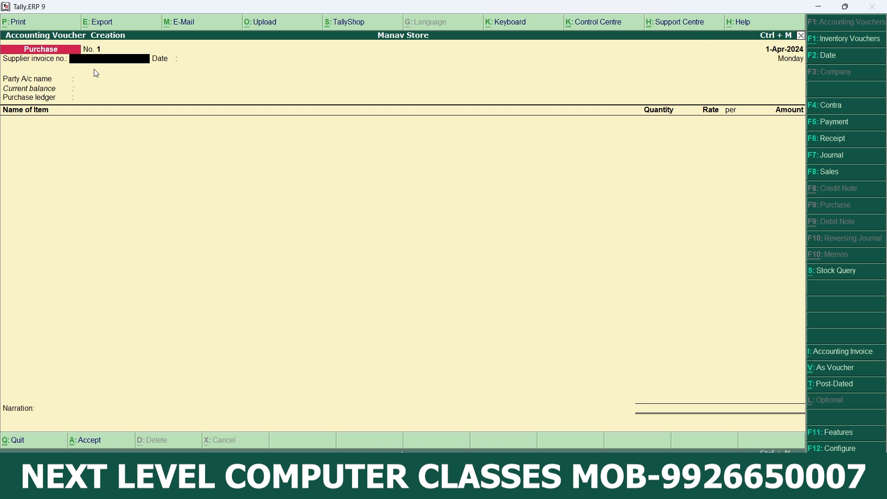
Enter supplier invoice number 44 with the date 1-Apr-2024 on the purchase voucher.
text(44)
key(Return)
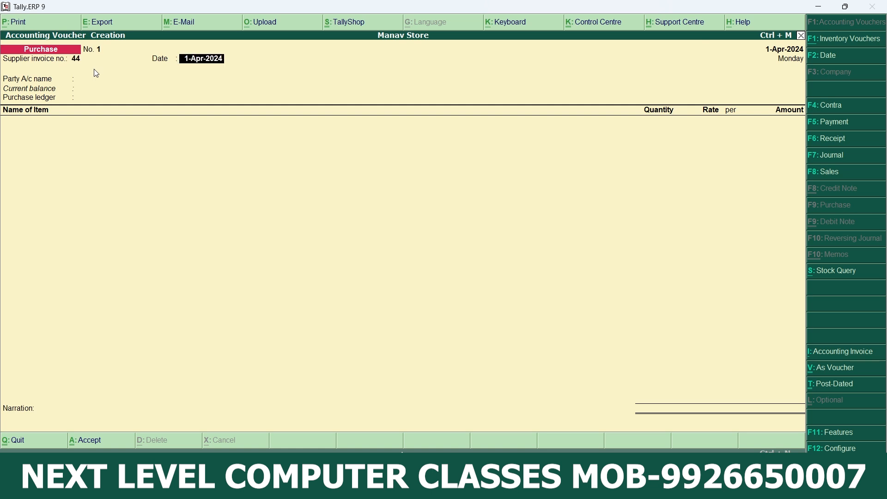
key(Return)
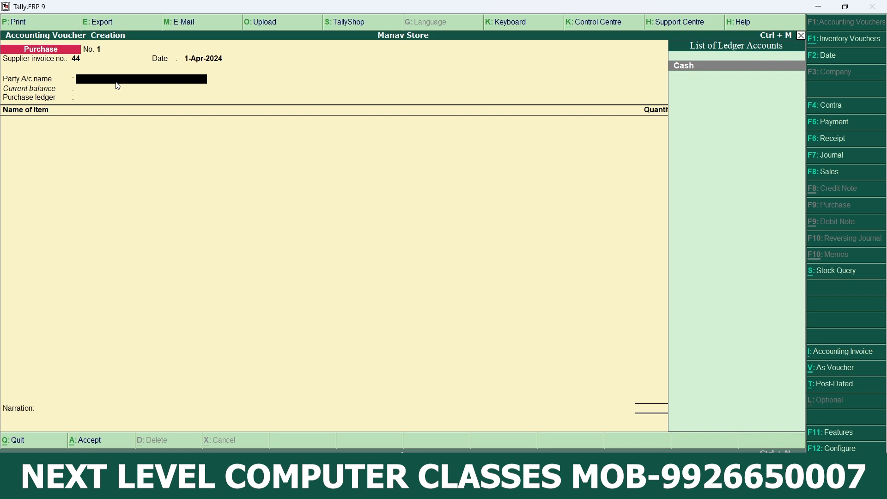
Create a party ledger named Vinay Trading Co. from the voucher's party account and place it under Sundry Creditors.
key(alt+c)
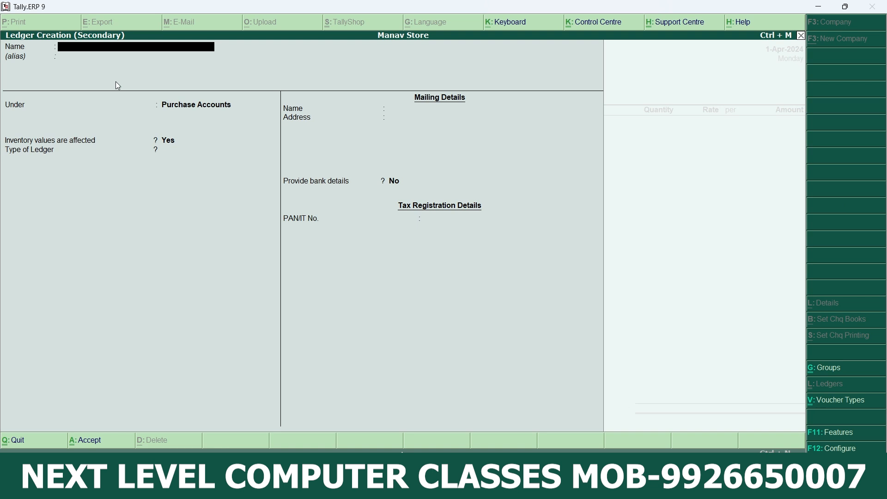
text(Vinay Trading Co.)
key(Return)
key(Return)
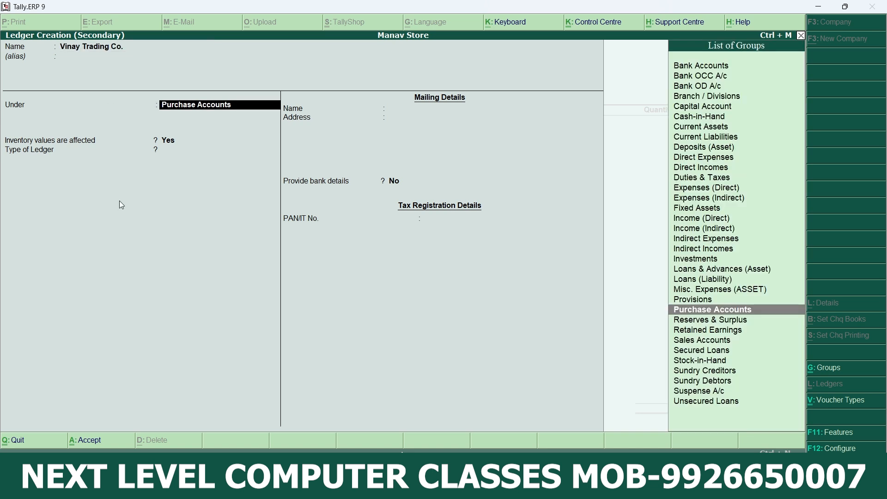
click(698, 372)
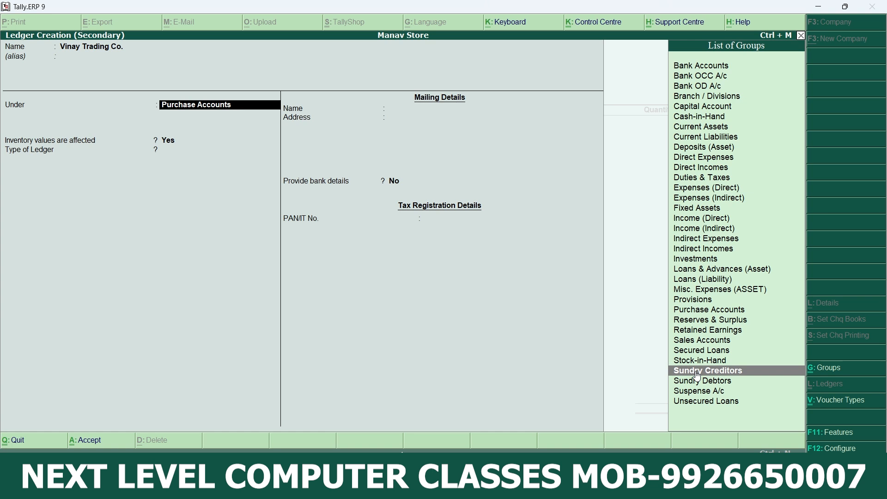
click(697, 373)
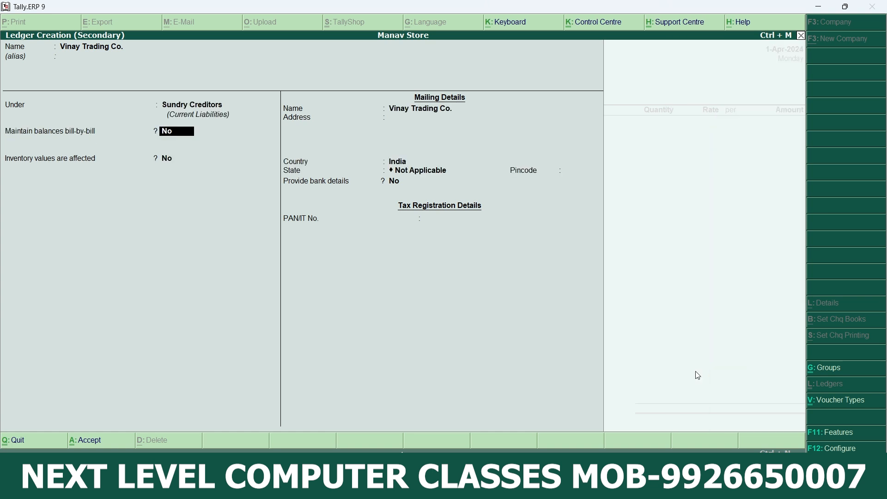
Save the Vinay Trading Co. ledger with bill-by-bill balances off and the default mailing, bank and tax details.
key(Return)
key(Return)
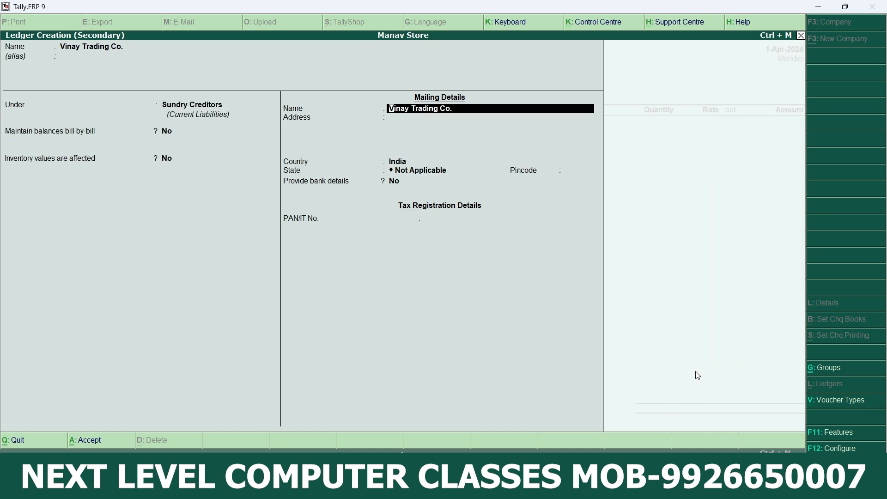
key(Return)
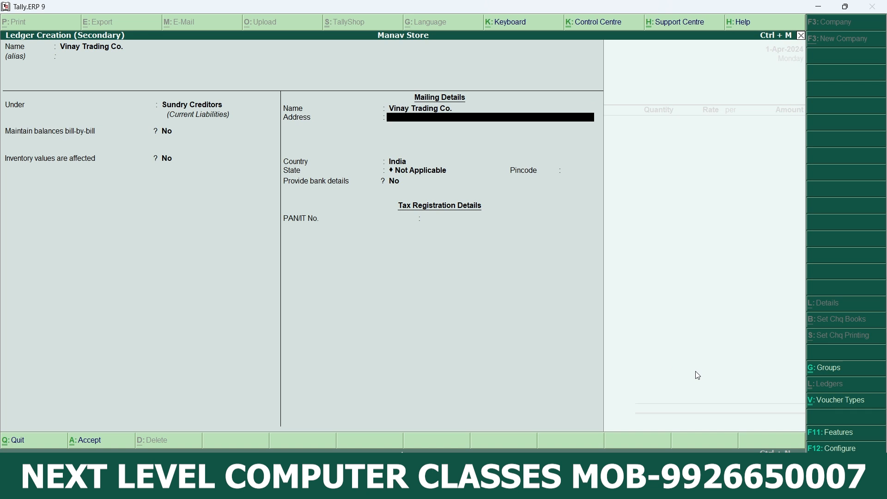
key(Return)
key(Return)
key(Return)
key(Return)
key(Return)
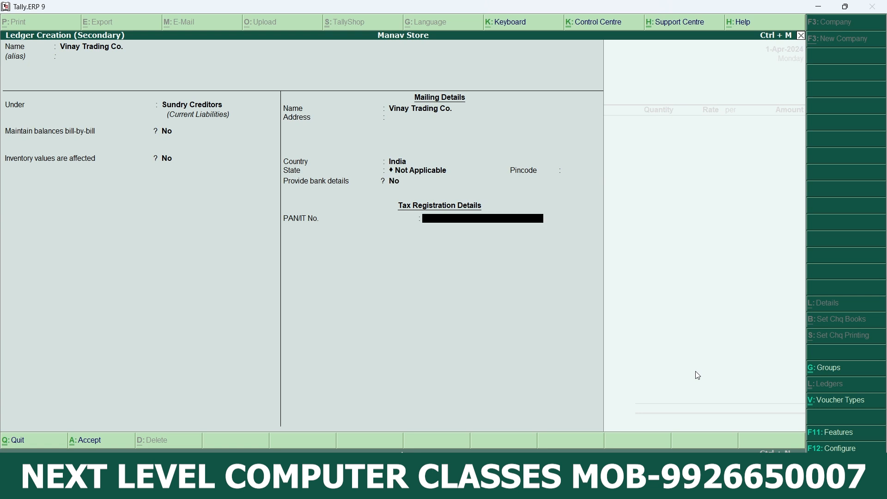
key(Return)
key(Return)
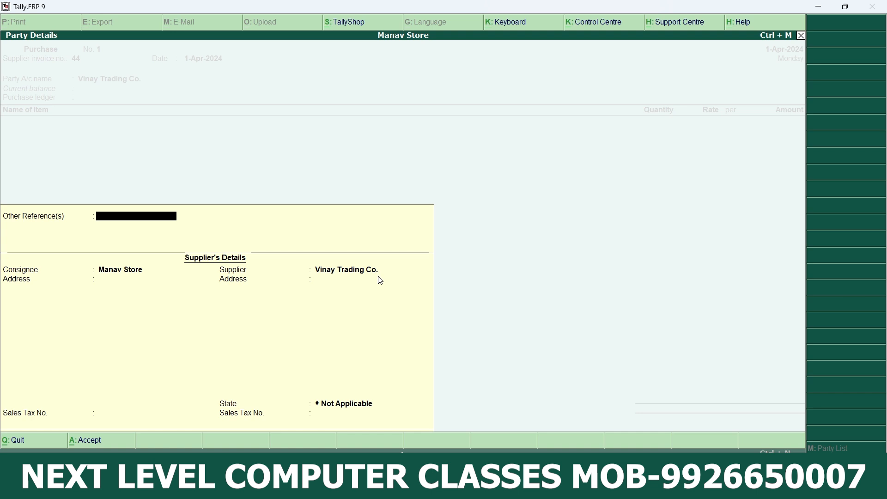
Accept the supplier's party details for Vinay Trading Co. without entering references or addresses.
key(Return)
key(Return)
key(Return)
key(Return)
key(Return)
key(Return)
key(Return)
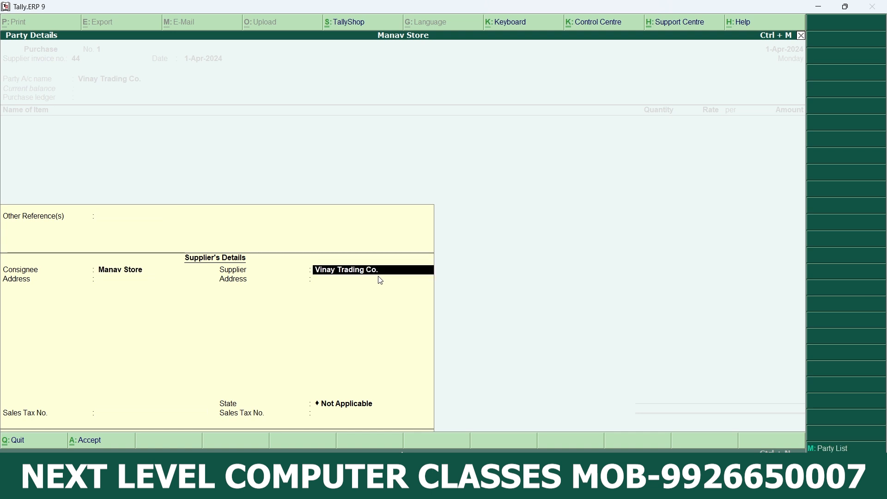
key(Return)
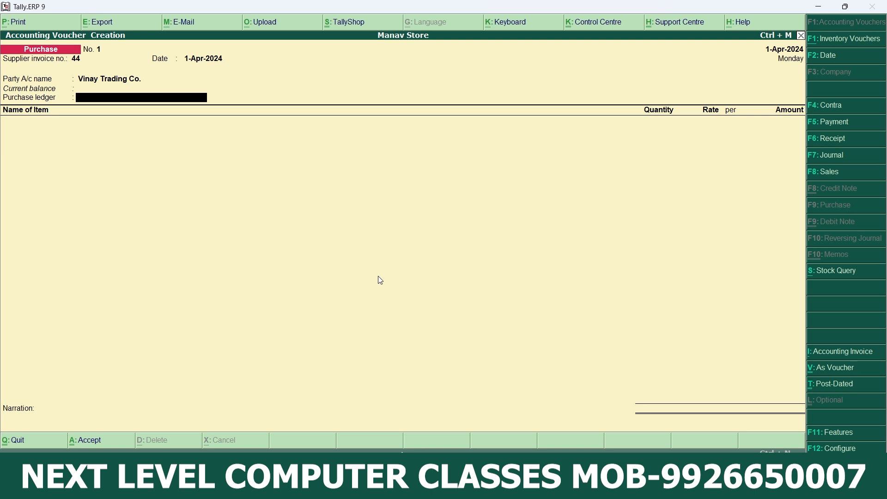
Create a ledger named Purchase under Purchase Accounts, with inventory values affected, as the voucher's purchase ledger.
key(alt+c)
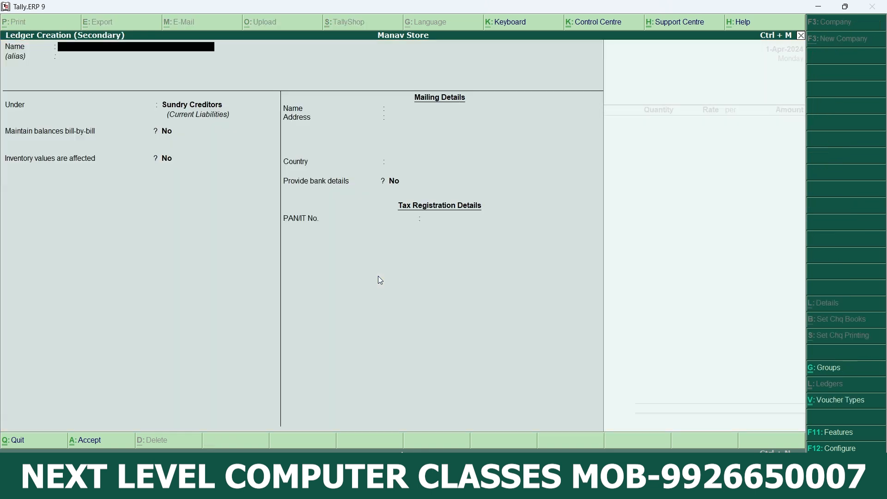
text(Purchase)
key(Return)
key(Return)
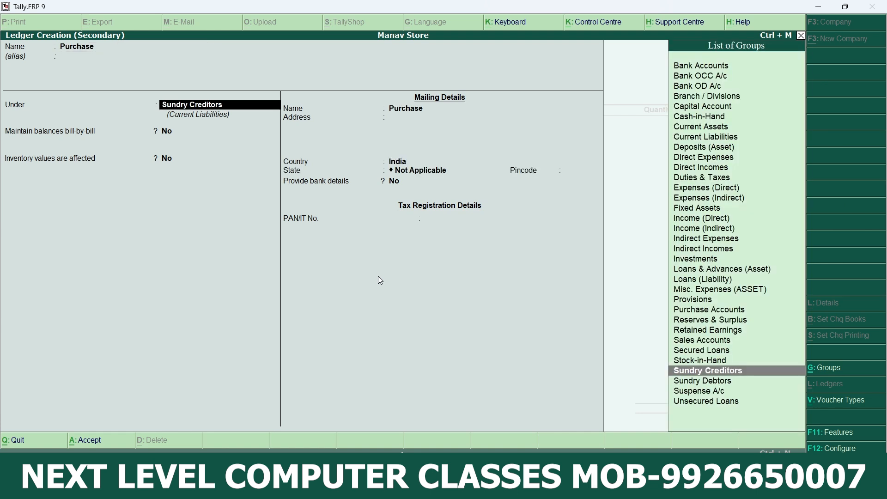
click(688, 311)
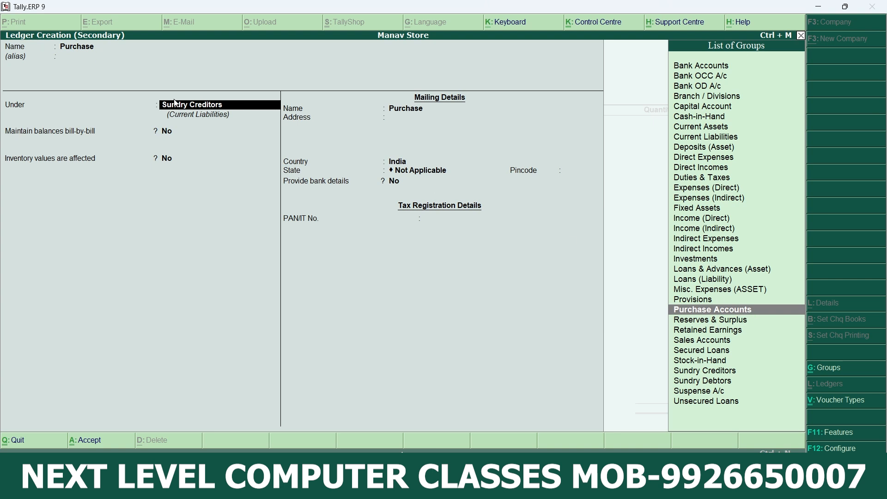
key(Return)
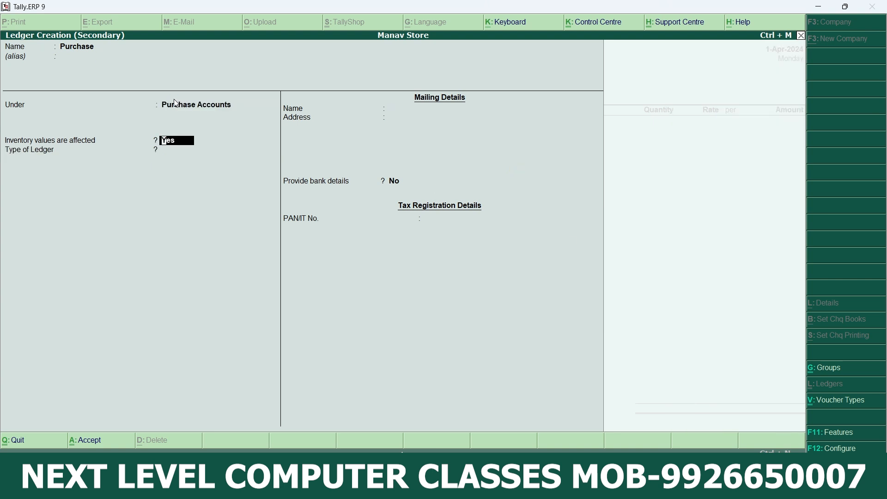
key(Return)
key(Return)
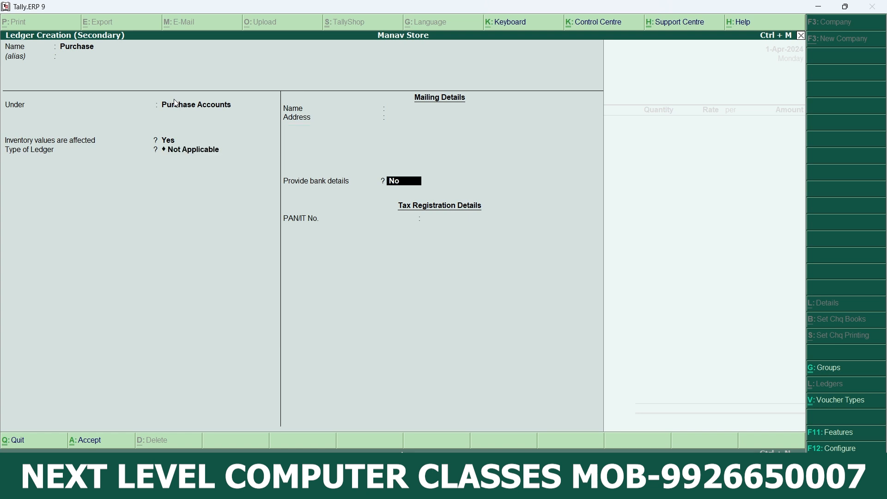
key(Return)
key(Return)
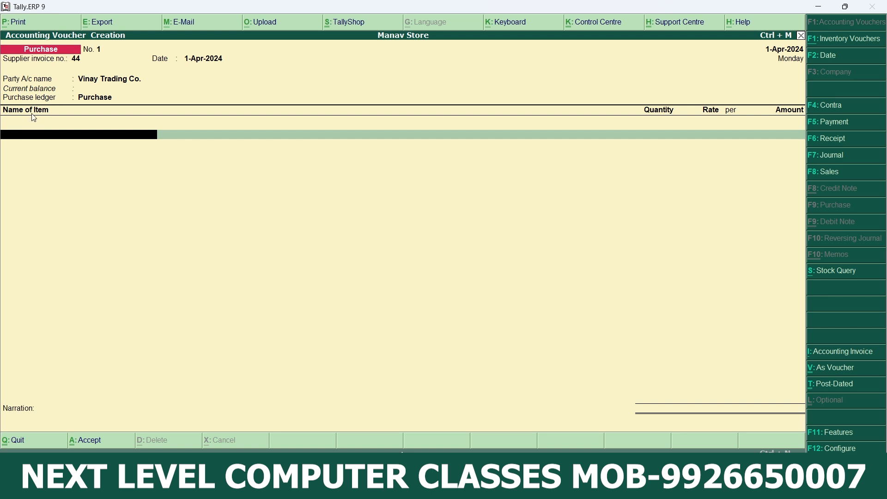
Create a new stock item named Nise Tab under Primary from the voucher's item line.
key(alt+c)
text(N)
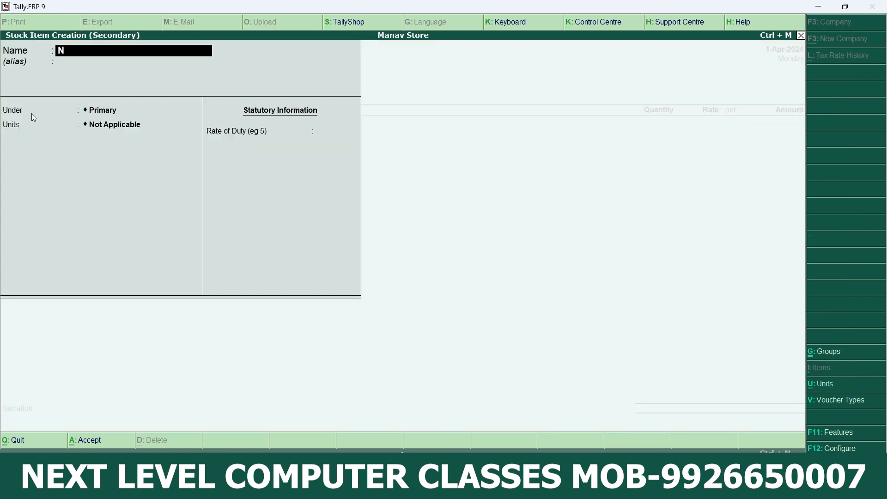
text(ise Tab)
key(Return)
key(Return)
key(Return)
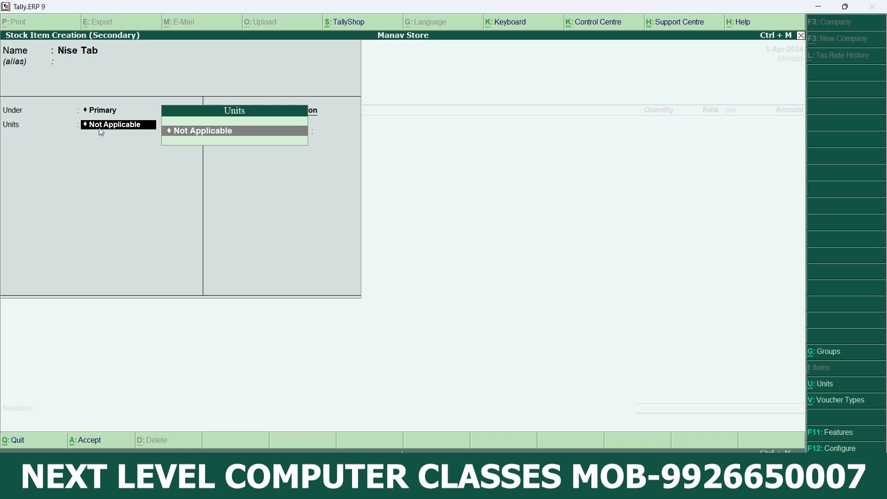
Create a simple unit with the symbol box and 0 decimal places for the Nise Tab item.
key(alt+c)
text(box)
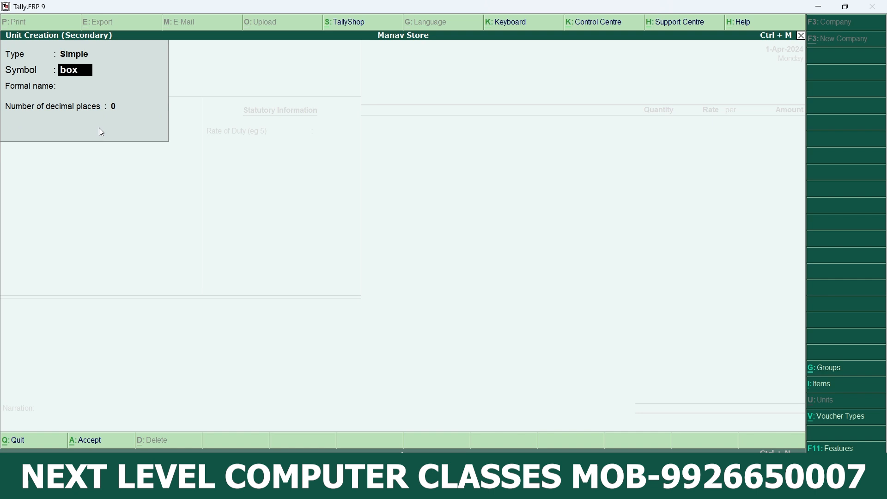
key(Return)
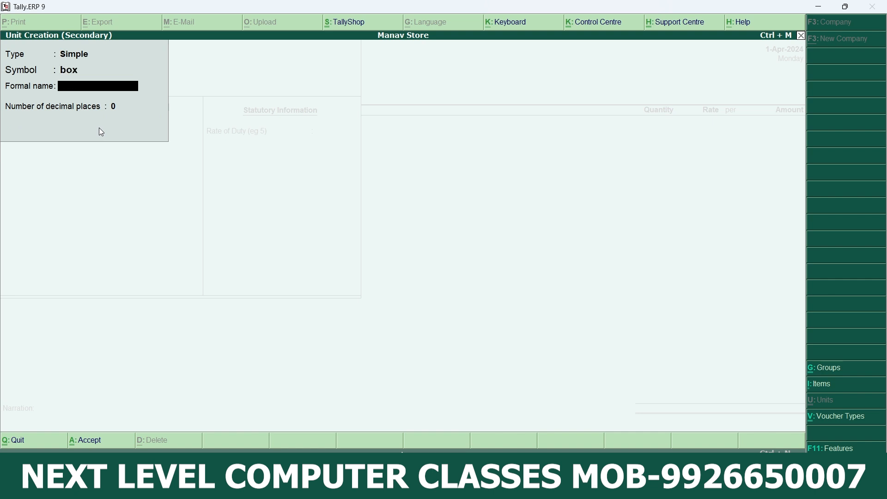
key(Return)
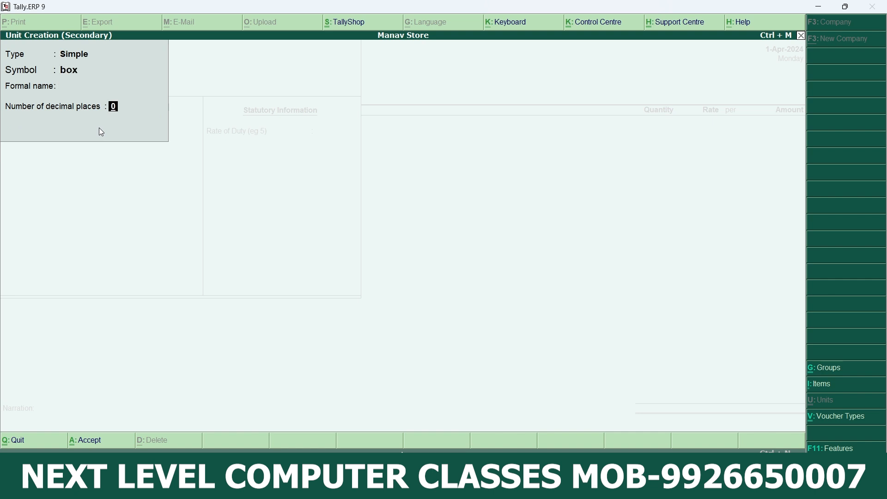
key(Return)
key(Return)
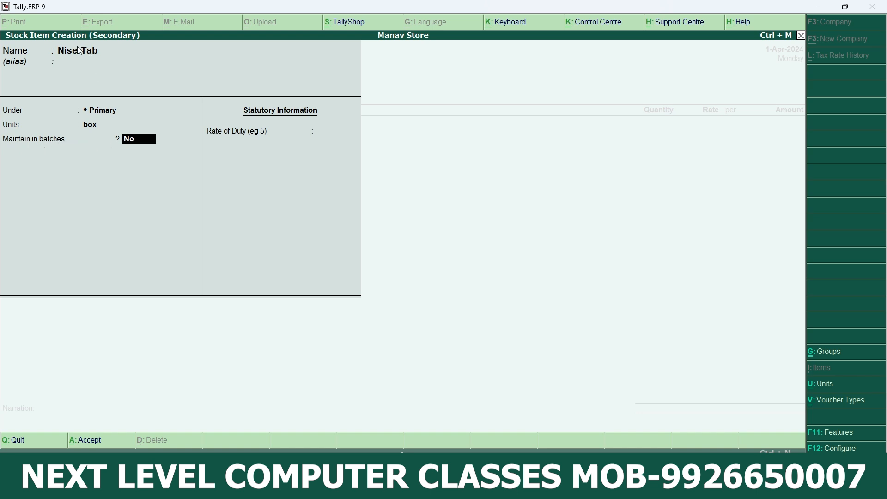
Turn on batches, manufacturing date tracking and expiry dates for Nise Tab, and save the stock item.
text(yes)
key(Return)
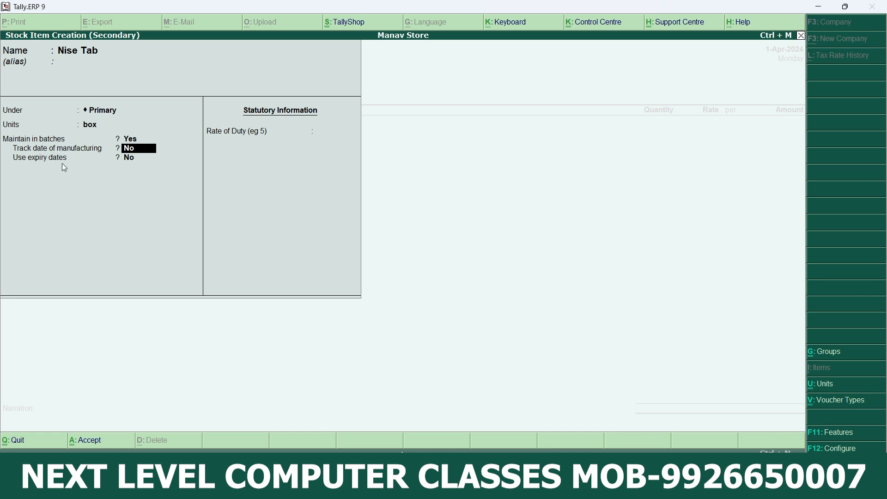
text(yes)
key(Return)
text(yes)
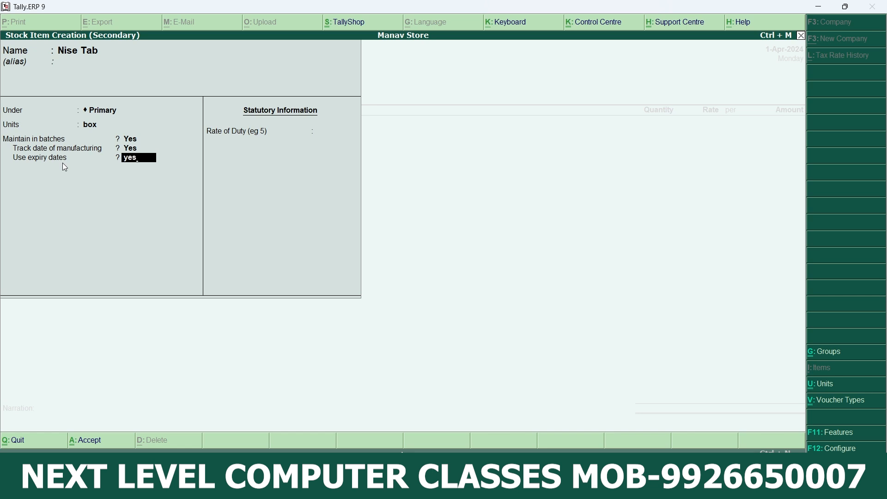
key(Return)
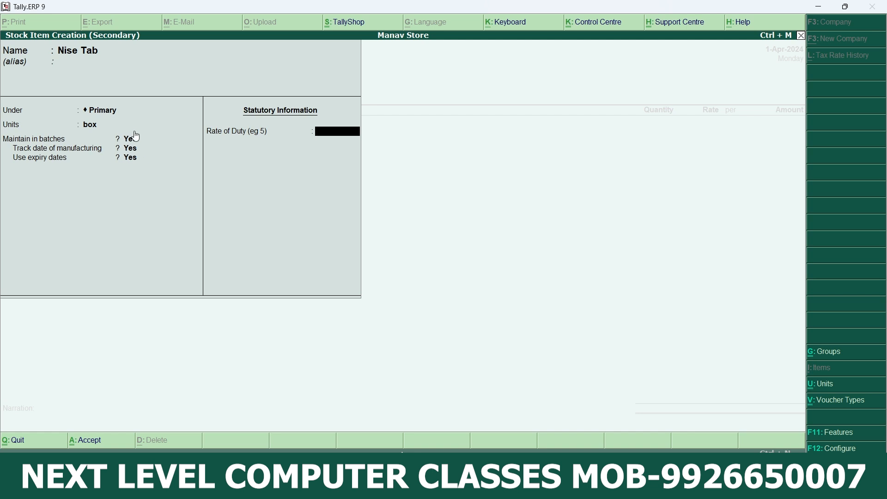
key(Return)
key(Return)
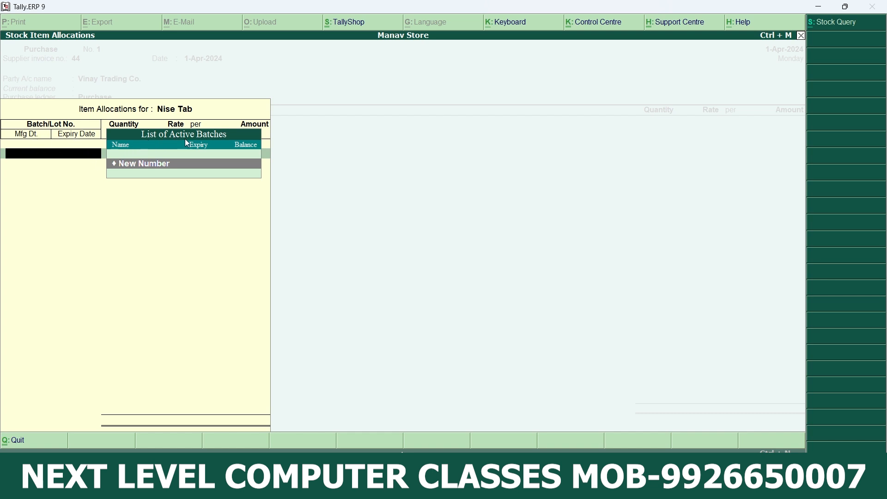
Allocate Nise Tab to a new batch A-4444 with a quantity of 2 box at a rate of 1200.
click(148, 163)
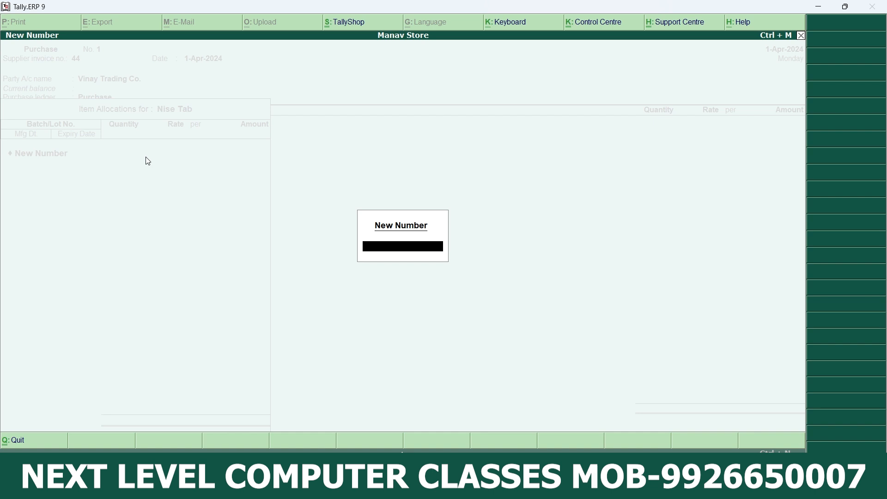
text(A-4444)
key(Return)
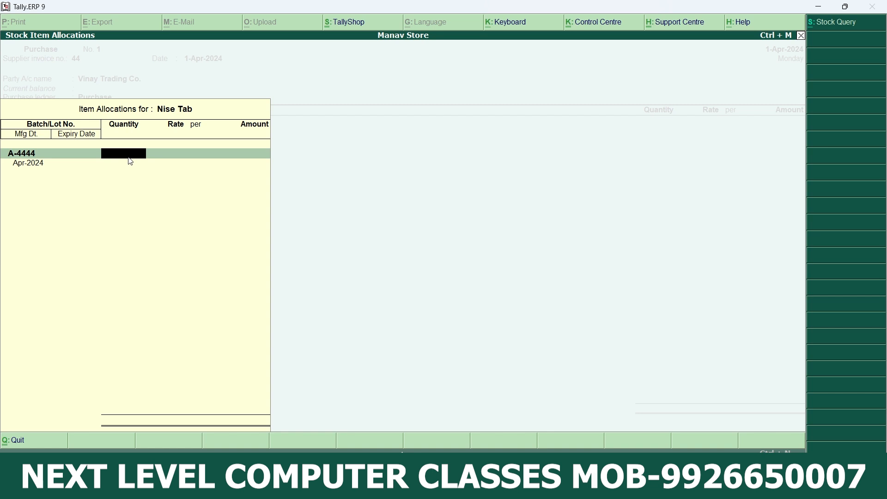
key(Return)
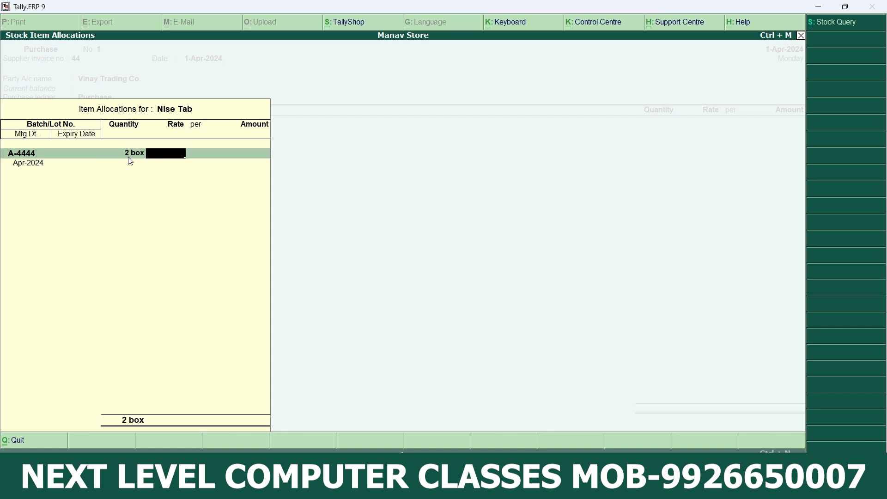
text(1200)
key(Return)
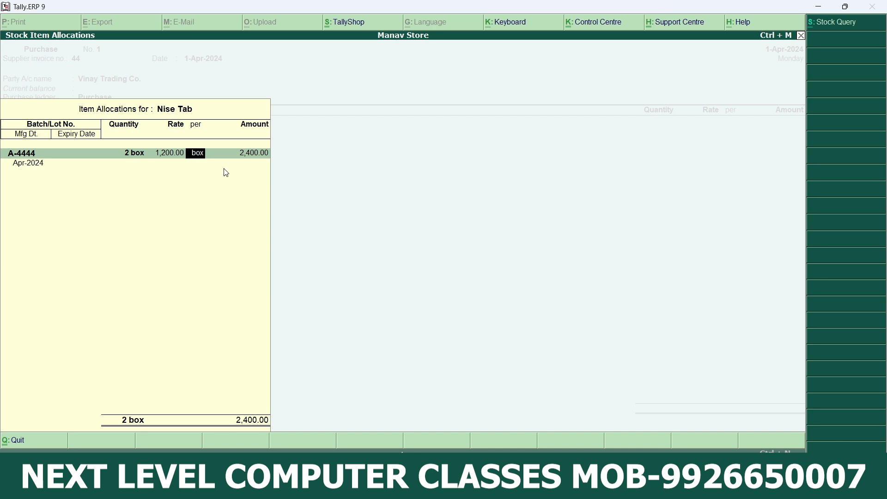
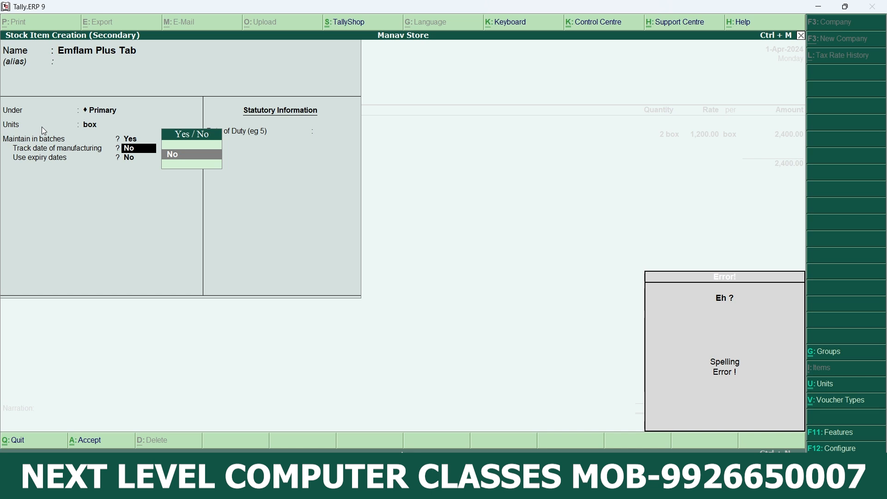
Turn on manufacturing date tracking and expiry dates for Emflam Plus Tab, and save the stock item.
key(BackSpace)
key(y)
key(BackSpace)
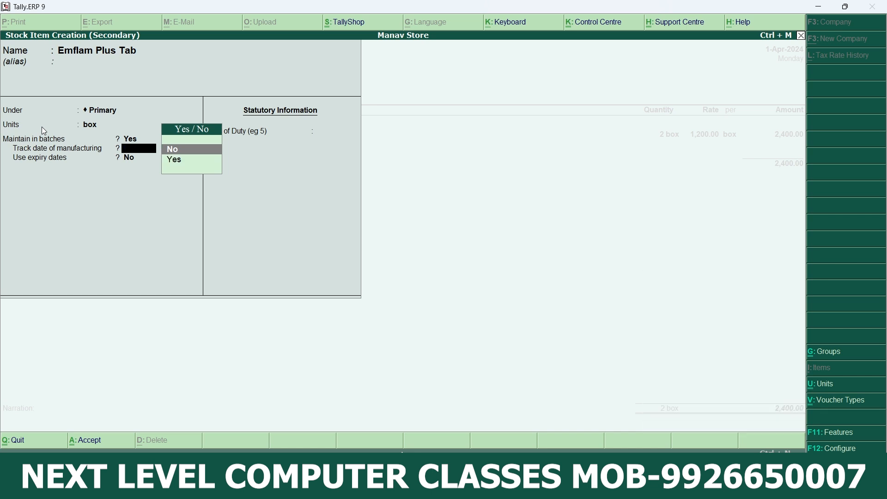
text(y)
key(Return)
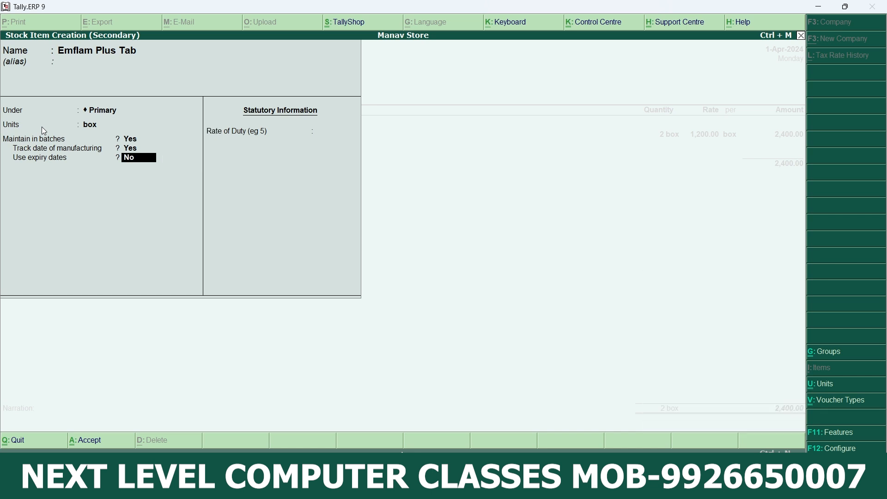
text(yes)
key(Return)
key(Return)
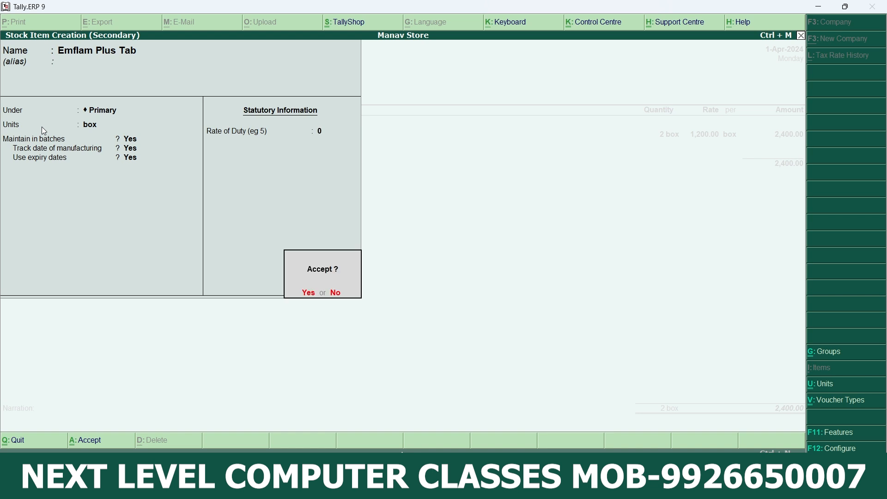
key(Return)
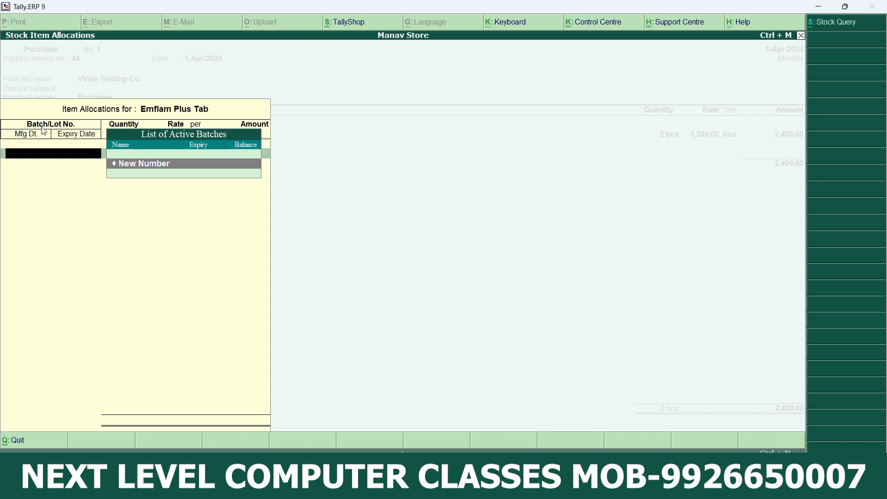
Allocate Emflam Plus Tab to a new batch A-5555 with a quantity of 6 box at a rate of 850.
key(Return)
text(A)
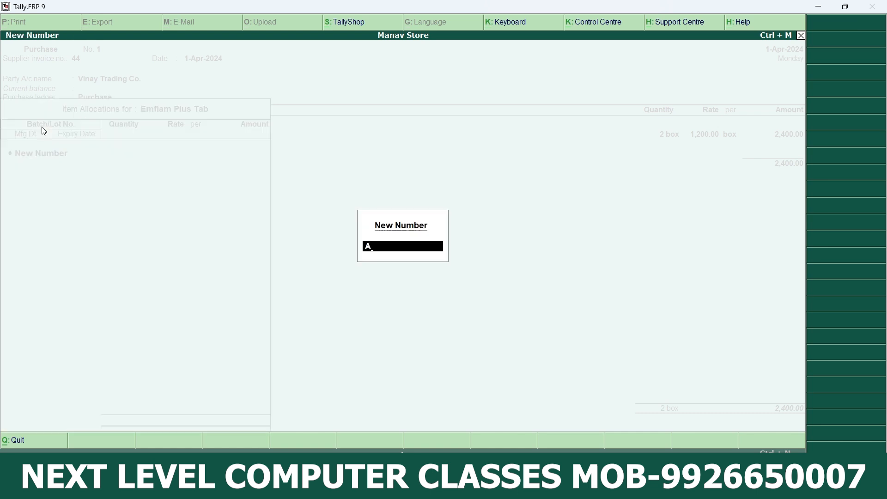
text(-5555)
key(Return)
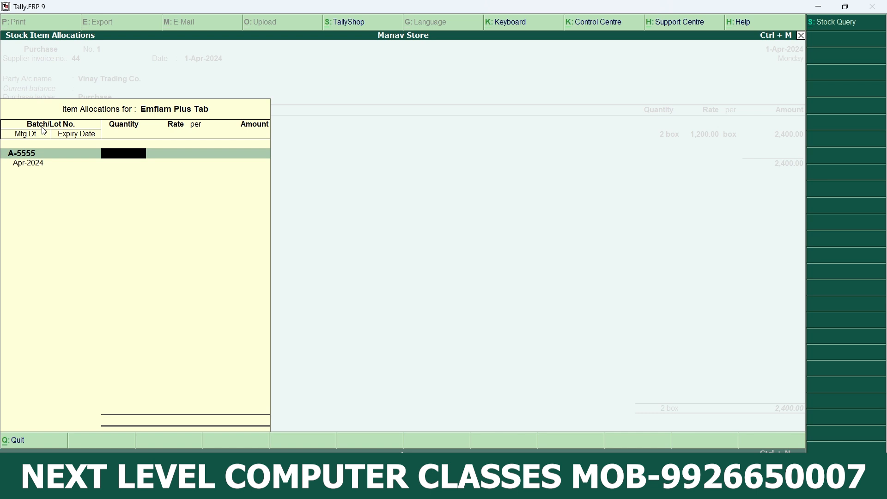
key(Return)
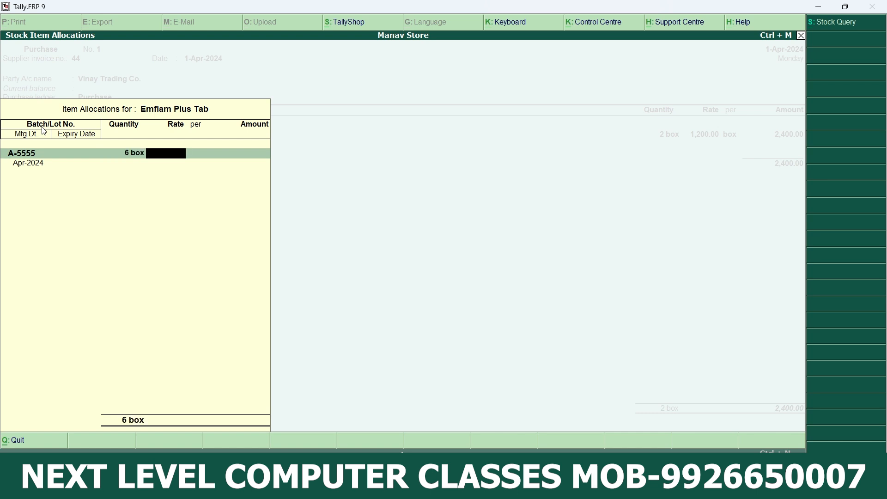
text(850)
key(Return)
key(Return)
key(Return)
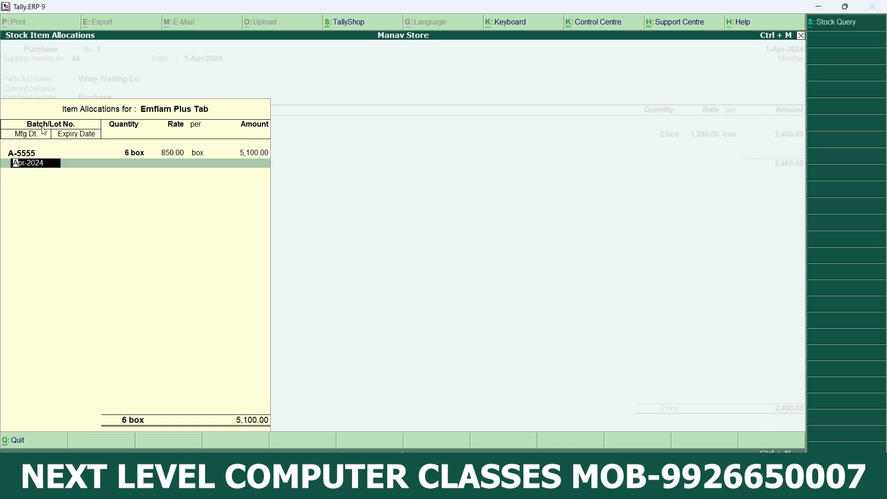
Set batch A-5555's manufacturing date to Oct 2018 and expiry to Oct 2035, and finish the Emflam Plus Tab line.
text(oct 2018)
key(Return)
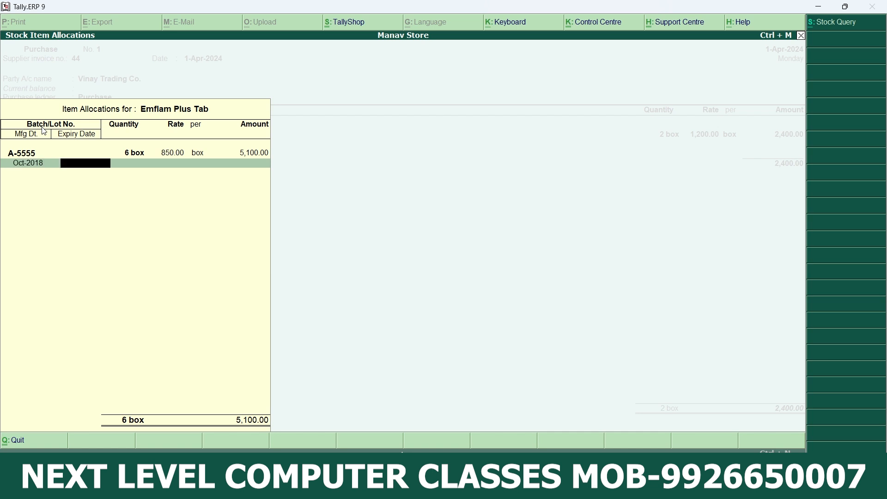
text(oct 2035)
key(Return)
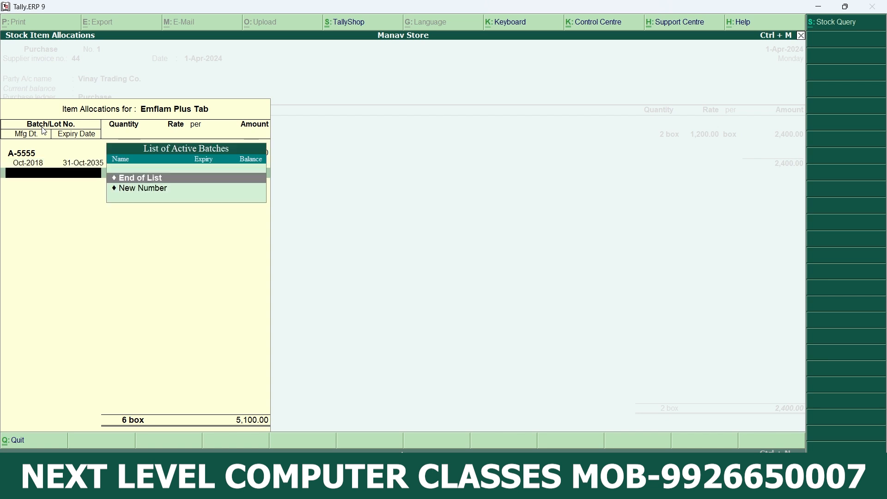
key(Return)
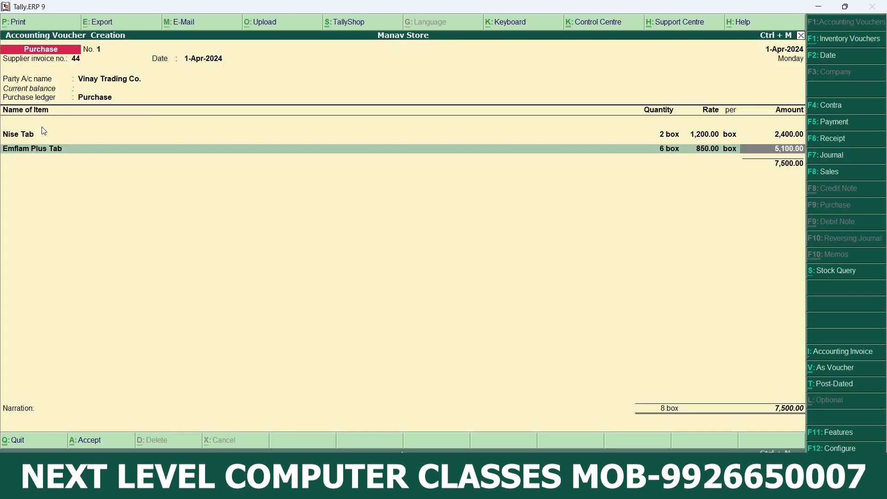
key(Return)
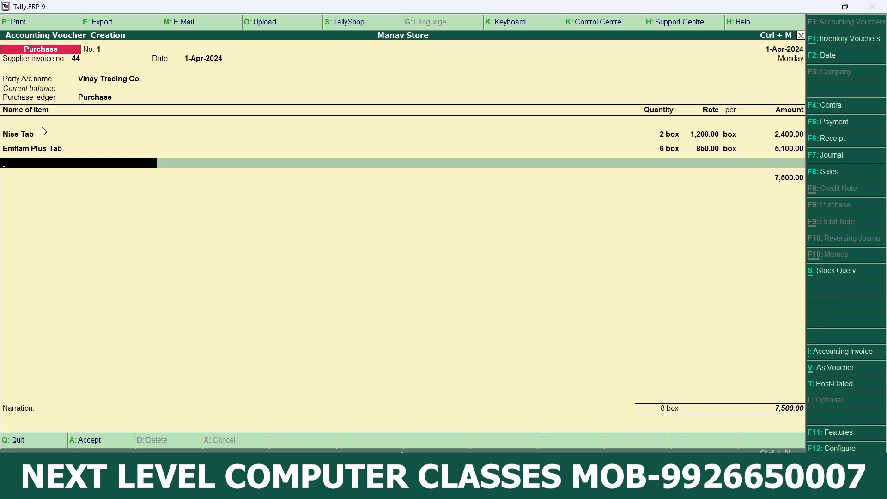
Create a new stock item named Crocin Tab under Primary with the unit box from the voucher's next item line.
key(alt+c)
text(Cr)
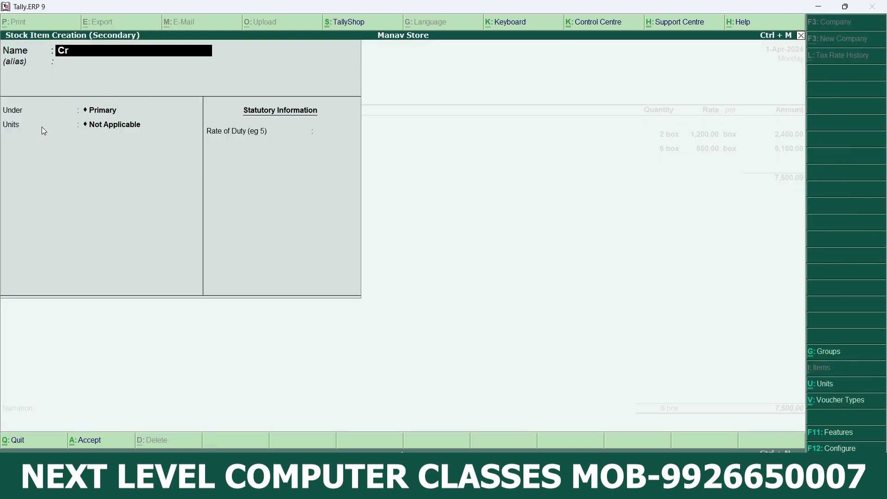
text(ocin tab)
key(Return)
key(Return)
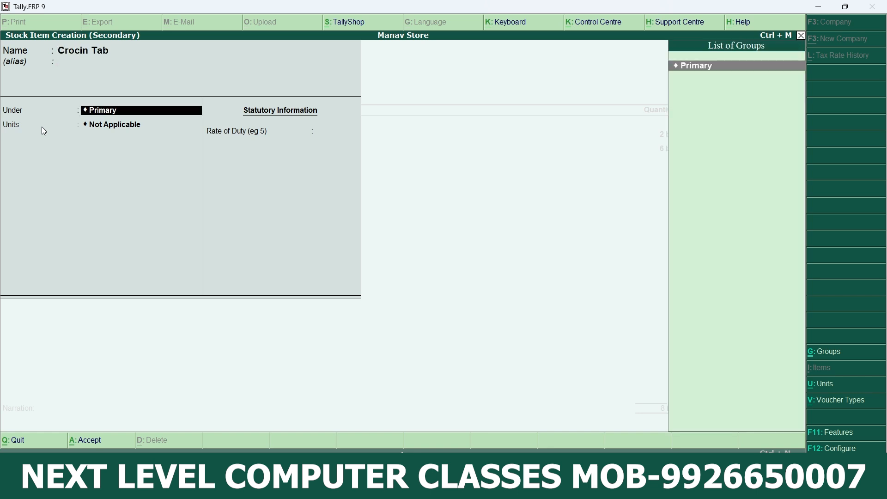
key(Return)
key(Down)
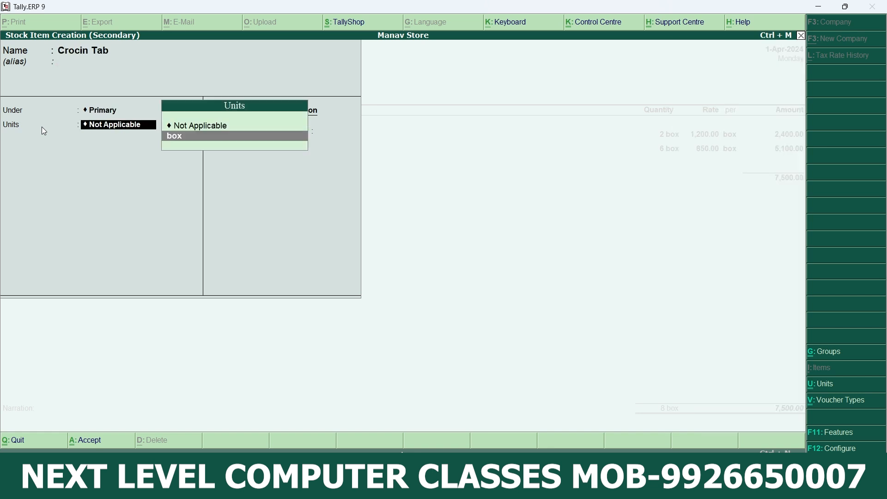
key(Return)
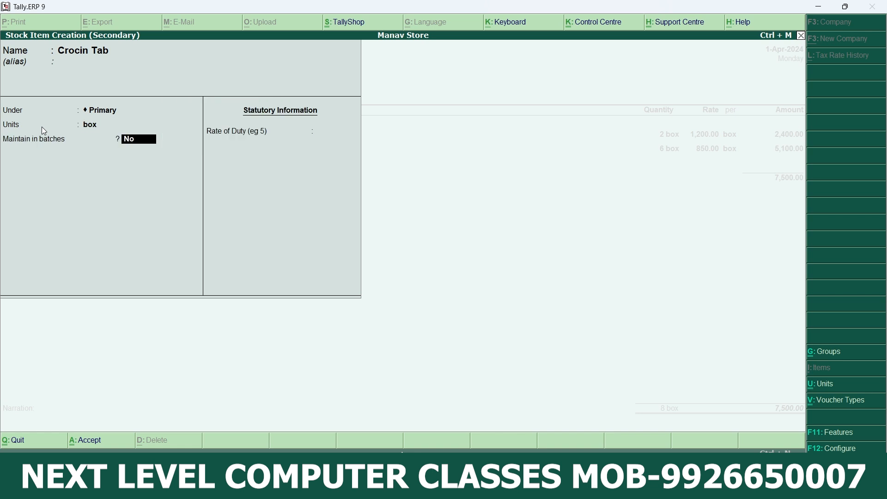
Turn on batches, manufacturing date tracking and expiry dates for Crocin Tab, and save the stock item.
text(yes)
key(Return)
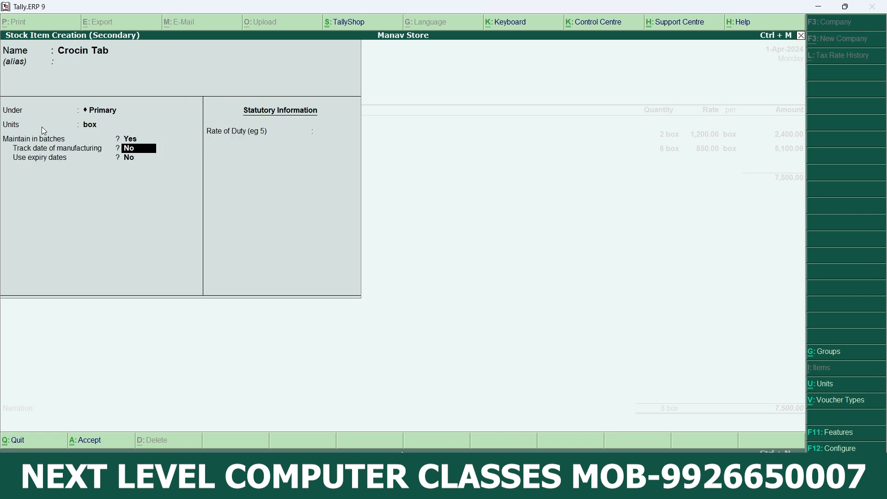
text(y)
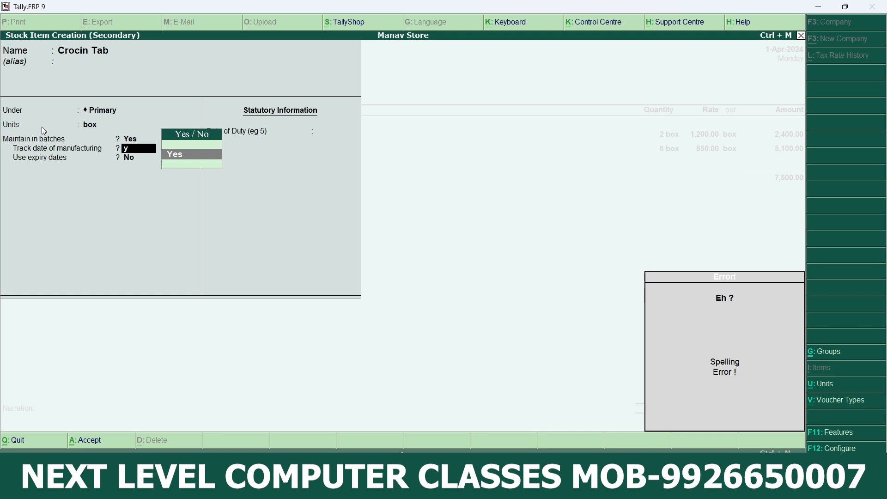
key(Return)
text(ye)
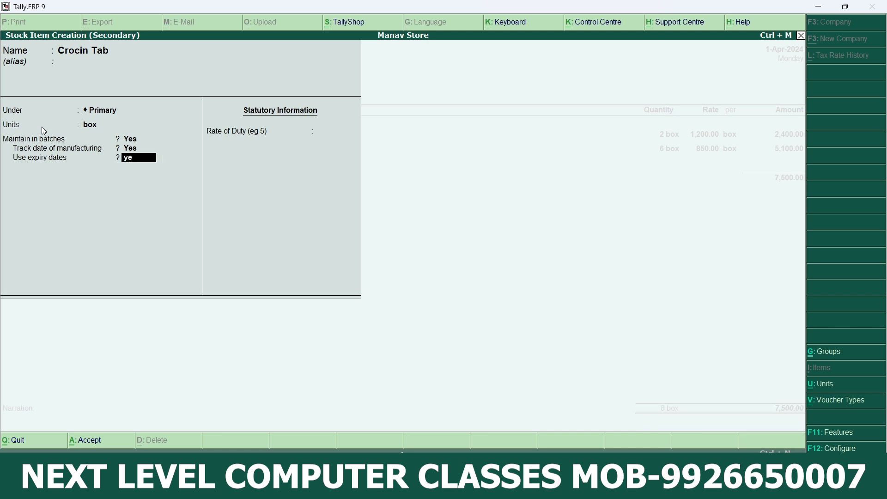
key(Return)
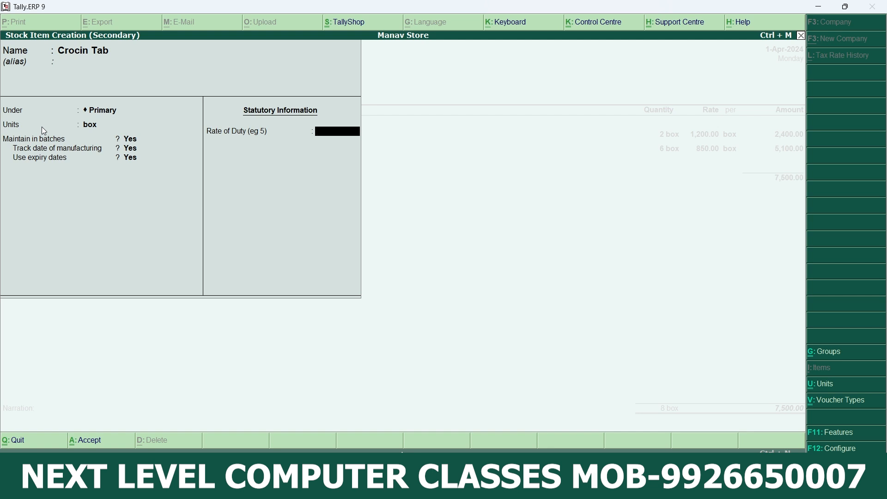
key(Return)
key(y)
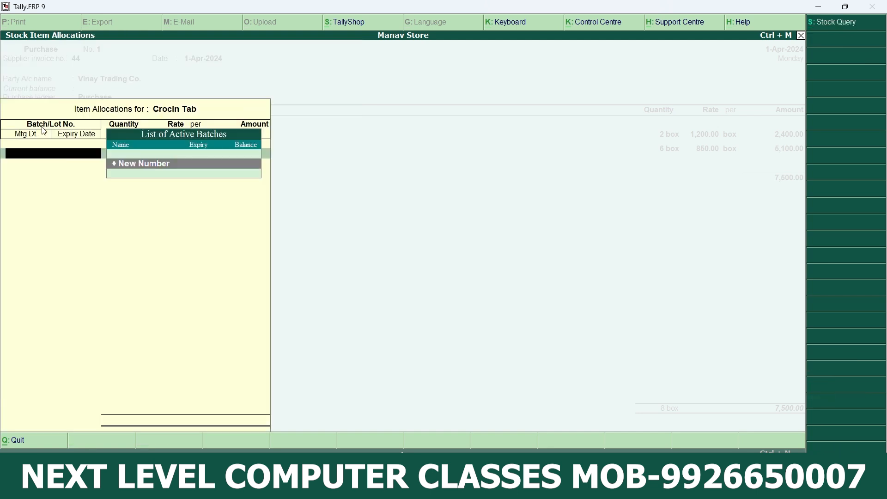
Allocate Crocin Tab to a new batch A-6666 with a quantity of 6 box at a rate of 360.
key(Return)
text(A-6666)
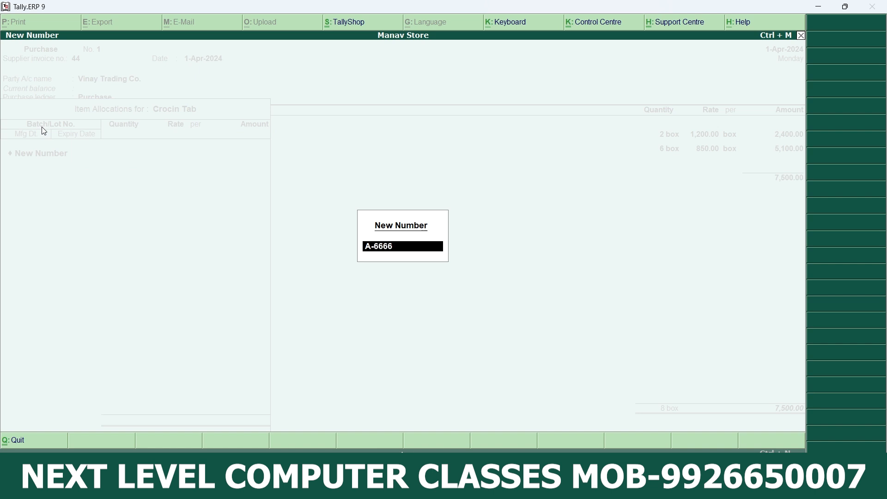
key(Return)
key(Return)
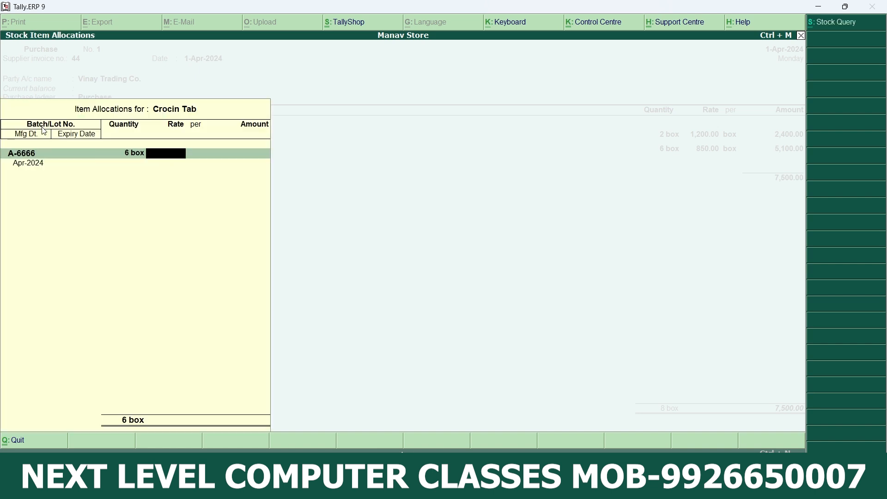
text(360)
key(Return)
key(Return)
key(Return)
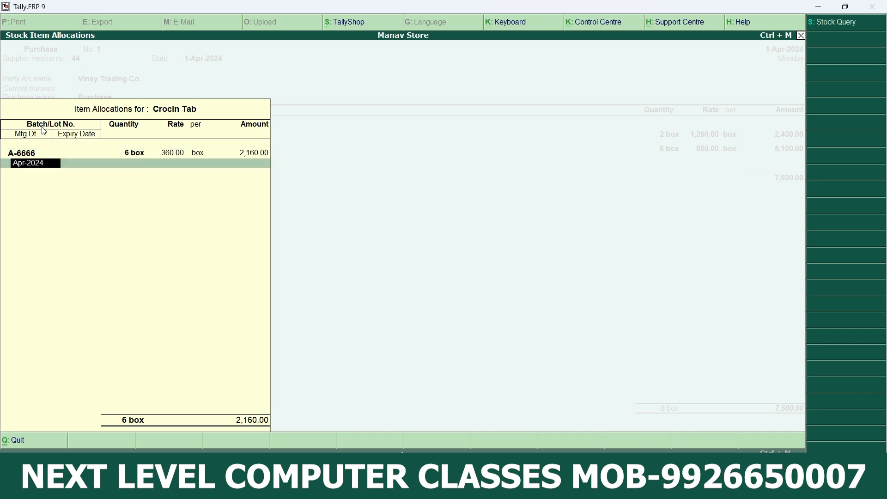
Set batch A-6666's manufacturing date to Nov 2020 and expiry to Nov 2045, and finish the Crocin Tab line.
text(nov-2020)
key(Return)
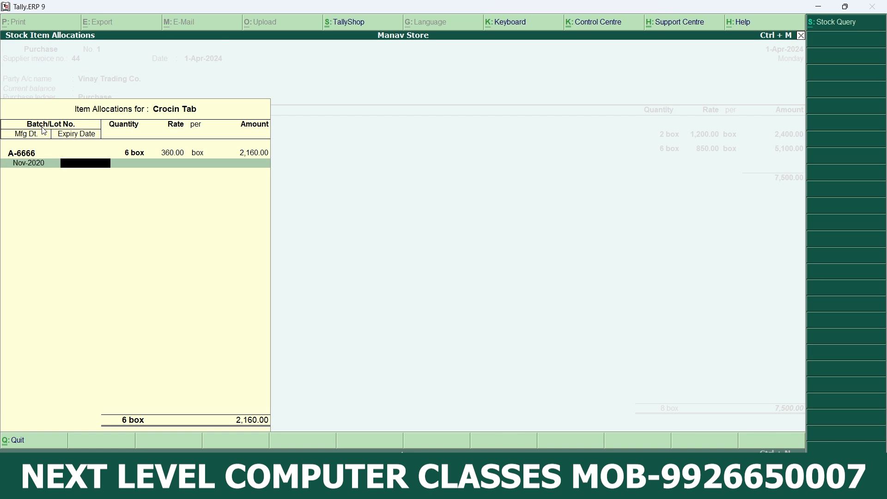
text(nov 2045)
key(Return)
key(Return)
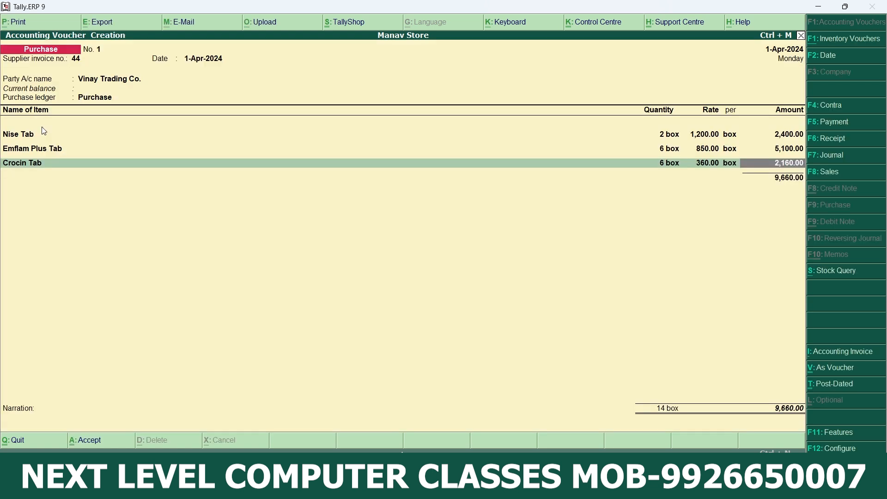
key(Return)
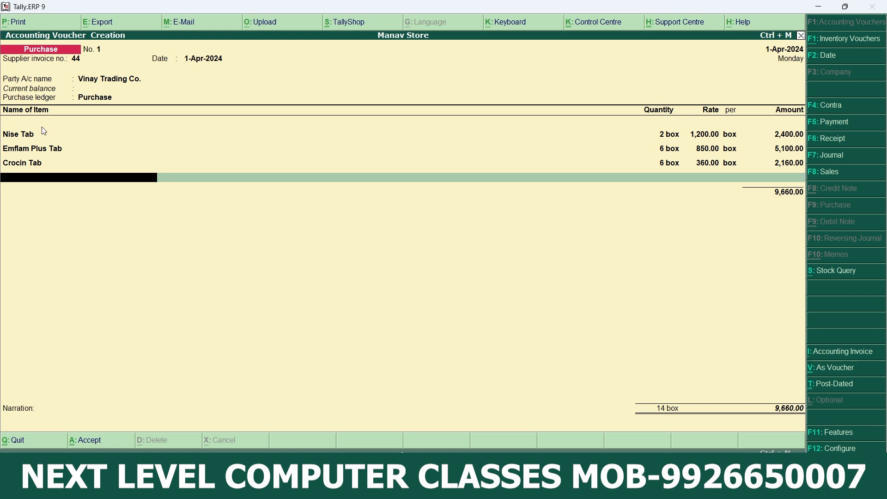
Create a new stock item named Aciloc Tab under Primary with the unit box from the voucher's next item line.
key(alt+c)
text(Ac)
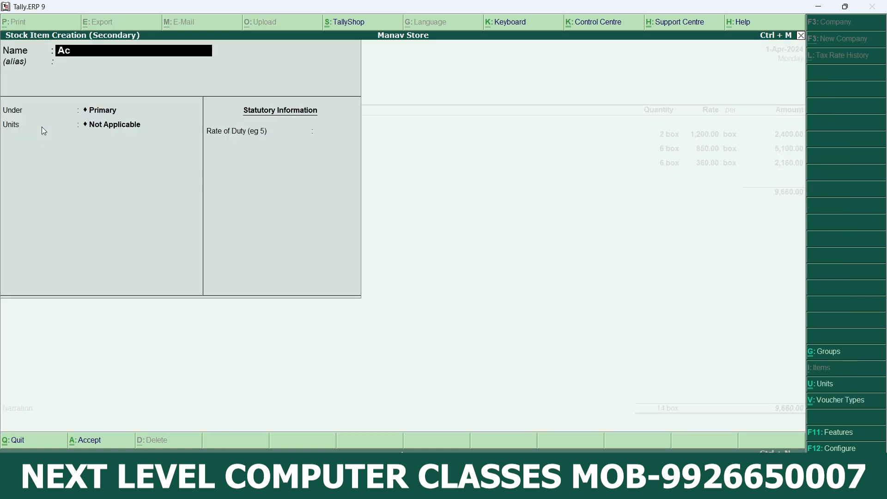
text(iloc Tab)
key(Return)
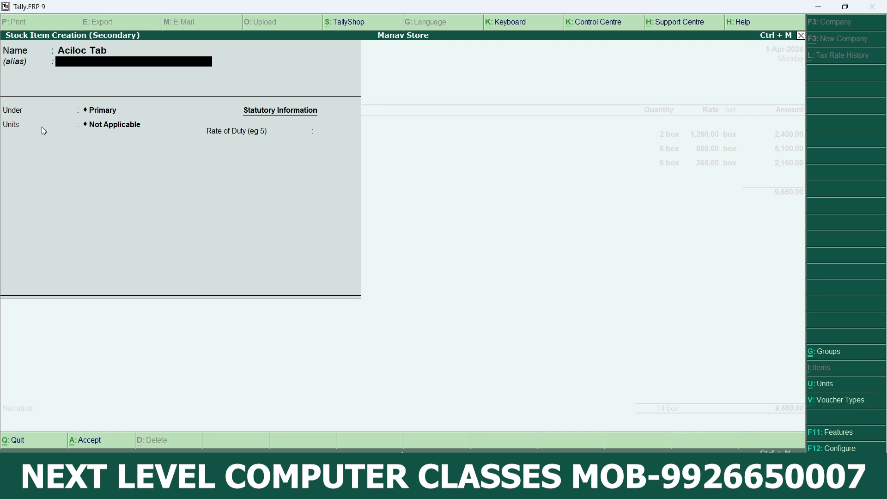
key(Return)
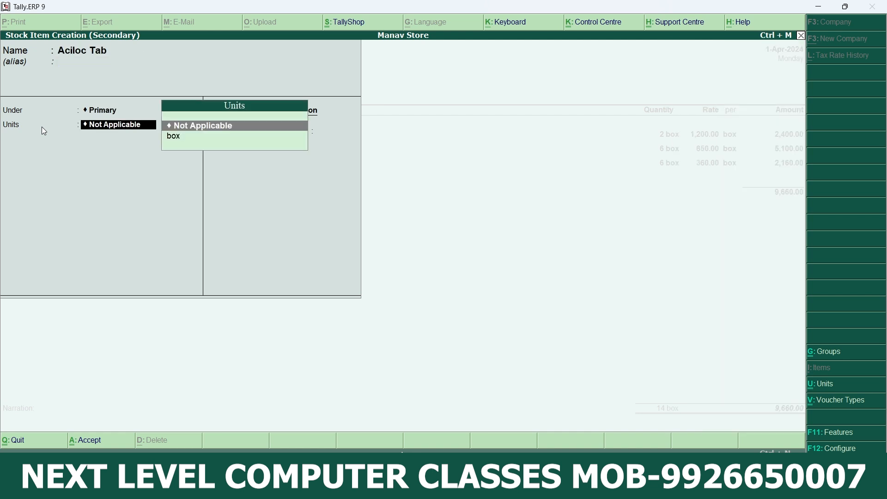
key(Down)
key(Return)
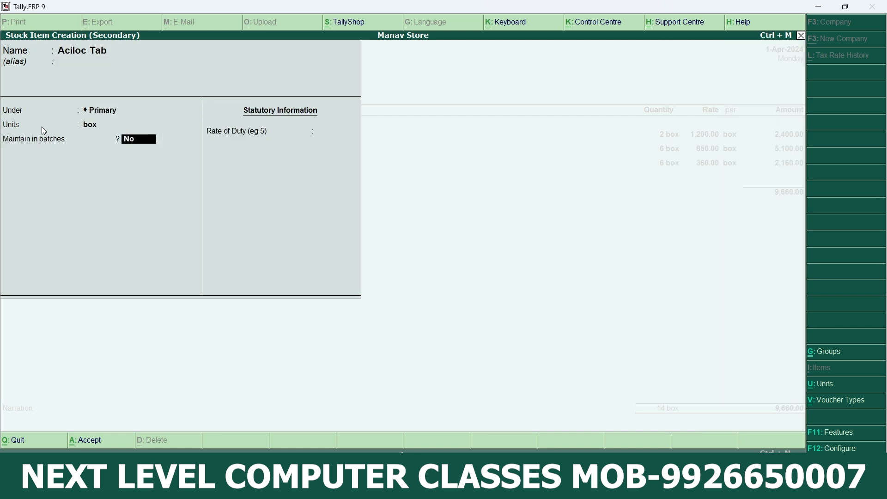
Turn on batches, manufacturing date tracking and expiry dates for Aciloc Tab, and save the stock item.
key(y)
key(Return)
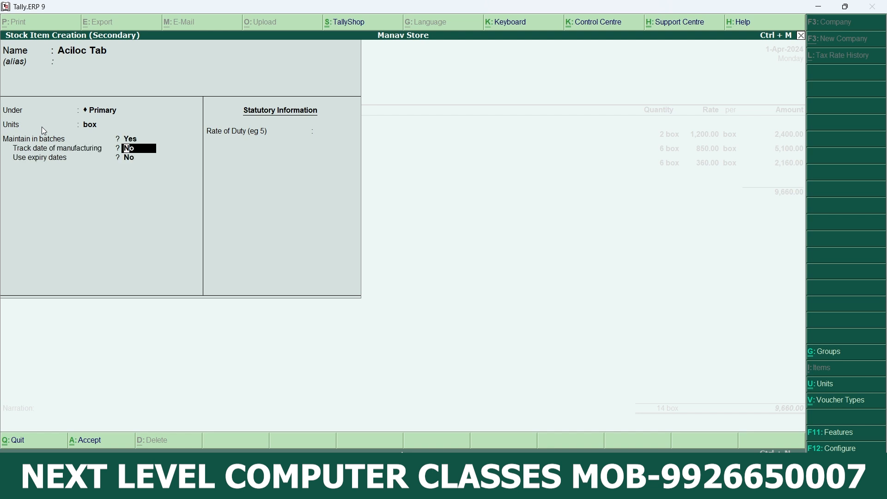
key(t)
key(BackSpace)
key(BackSpace)
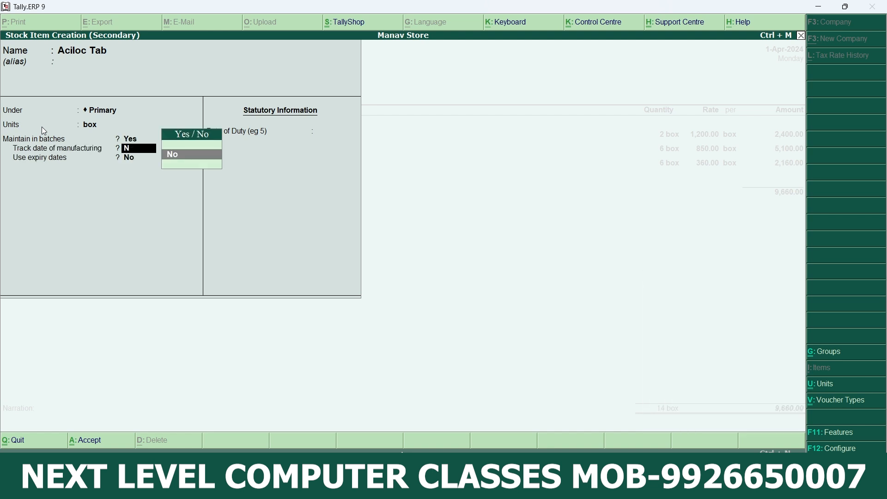
key(Down)
key(Return)
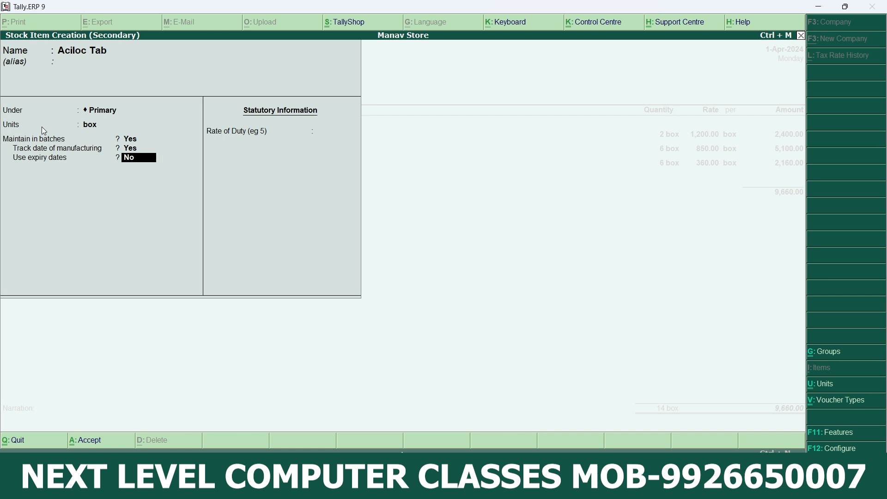
text(yes)
key(Return)
key(Return)
key(Return)
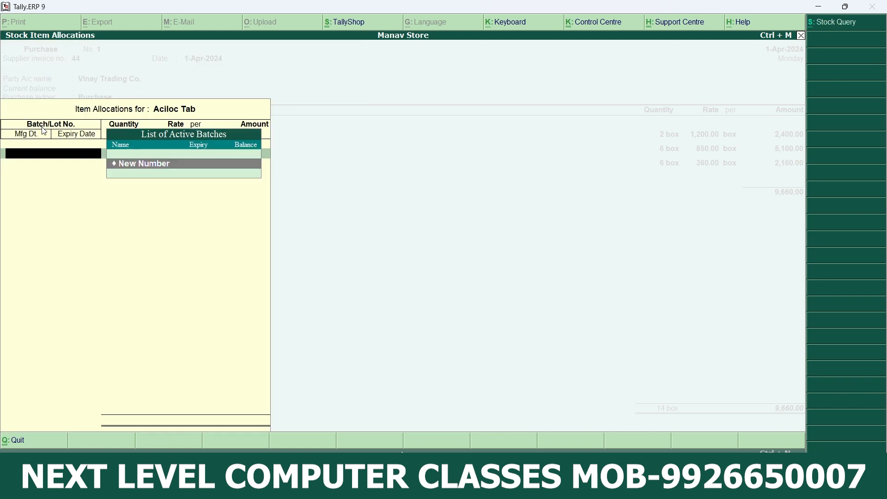
Allocate Aciloc Tab to a new batch A-6666 with a quantity of 6 box at a rate of 550.
key(Return)
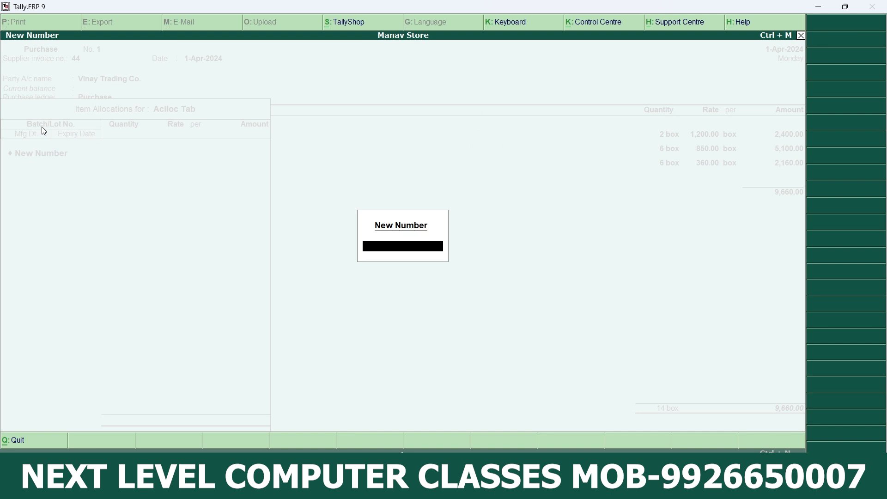
text(A-6666)
key(Return)
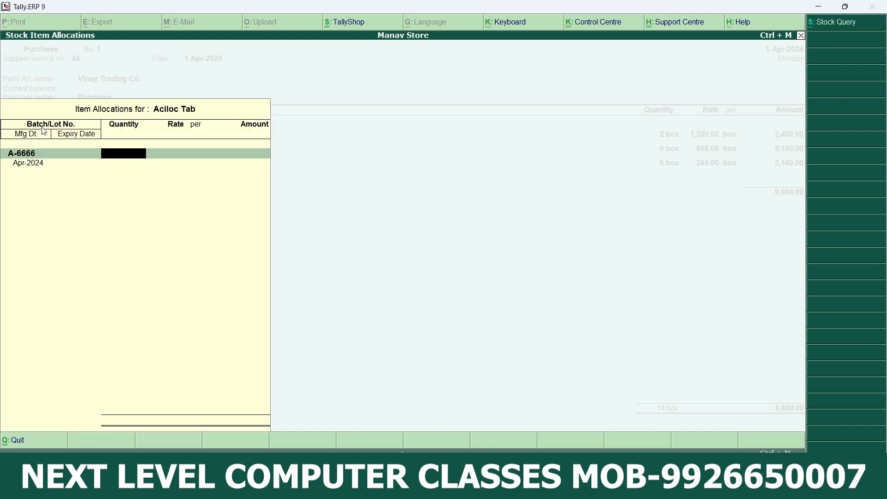
text(6)
key(Return)
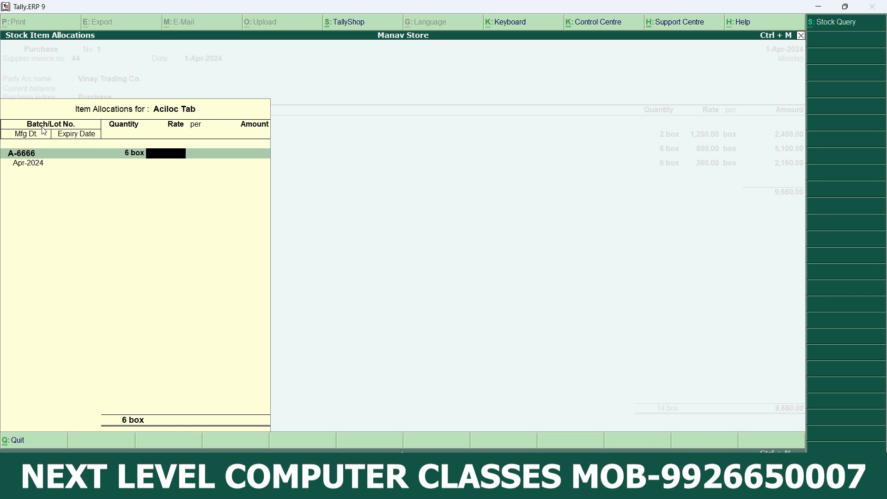
text(550)
key(Return)
key(Return)
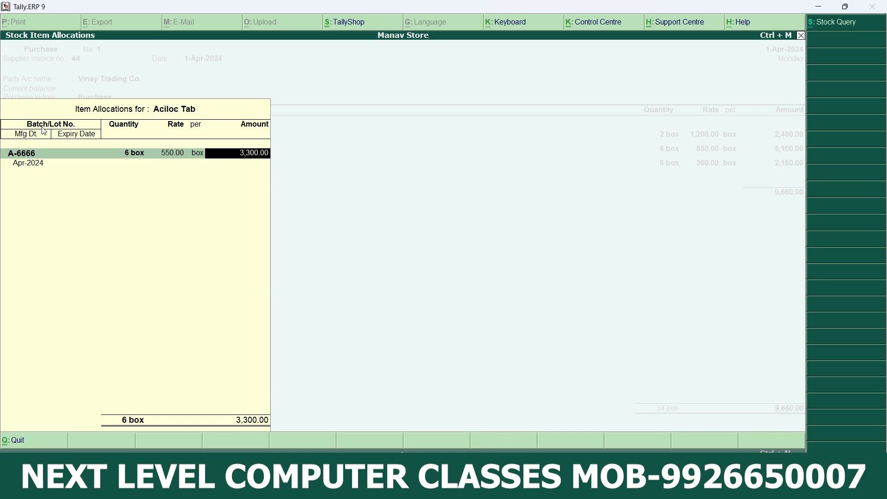
key(Return)
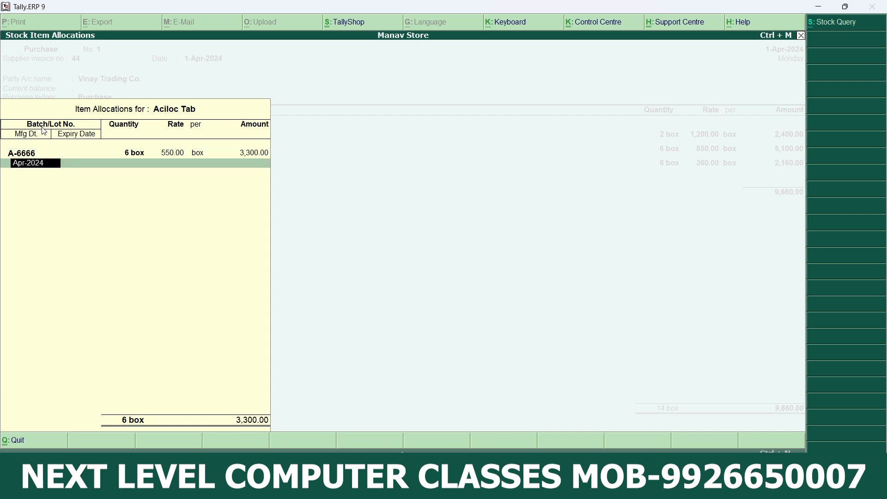
Set the Aciloc Tab batch's manufacturing date to Nov 2009 and expiry to Nov 2029, and finish the item line.
text(nov-2009)
key(Return)
text(n)
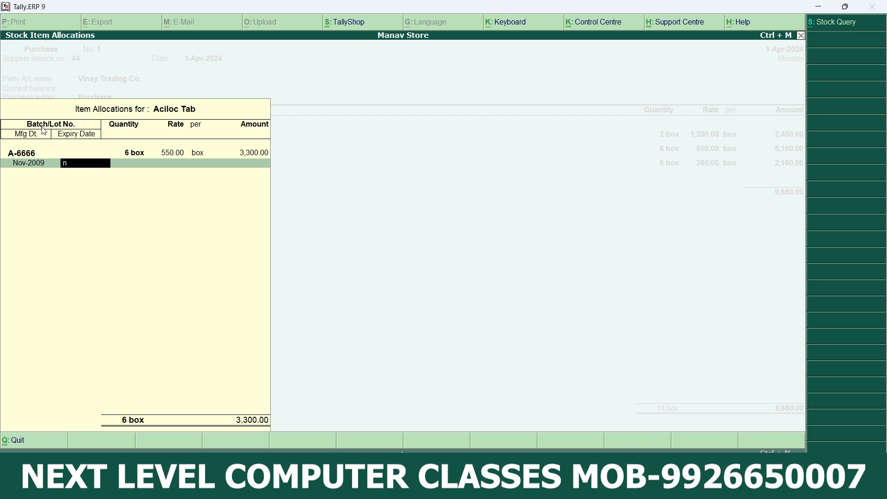
text(ov-2029)
key(Return)
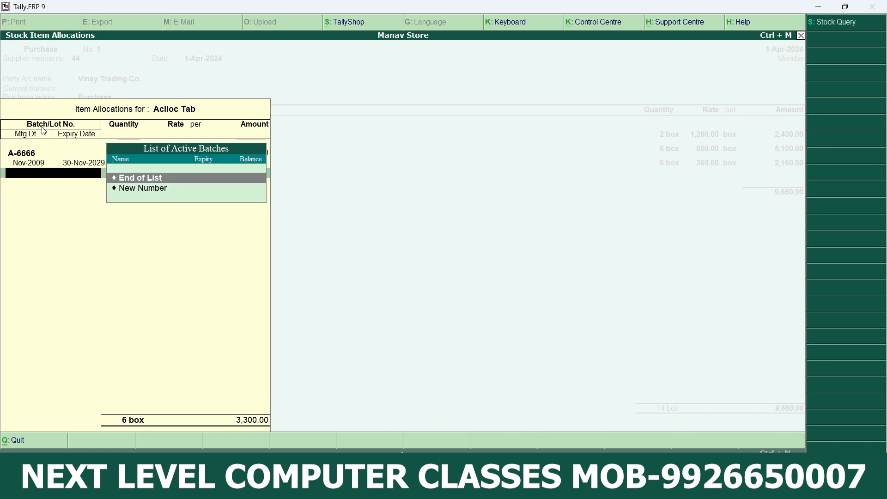
key(Return)
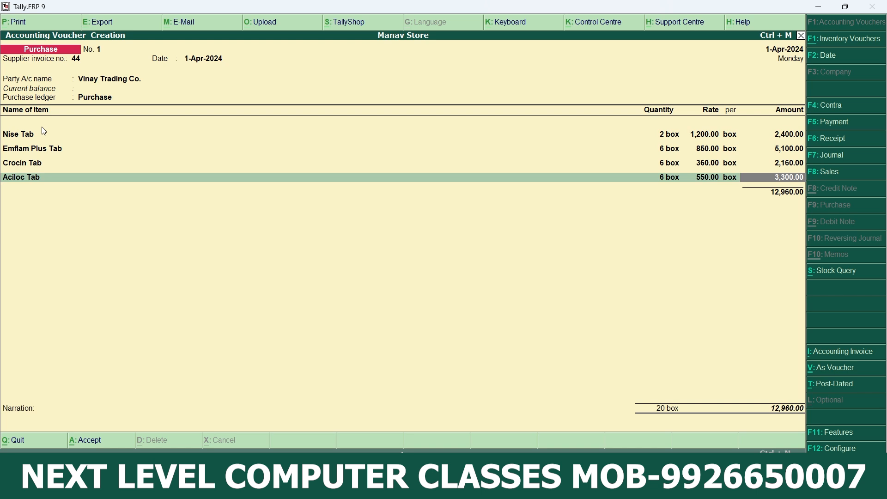
key(Return)
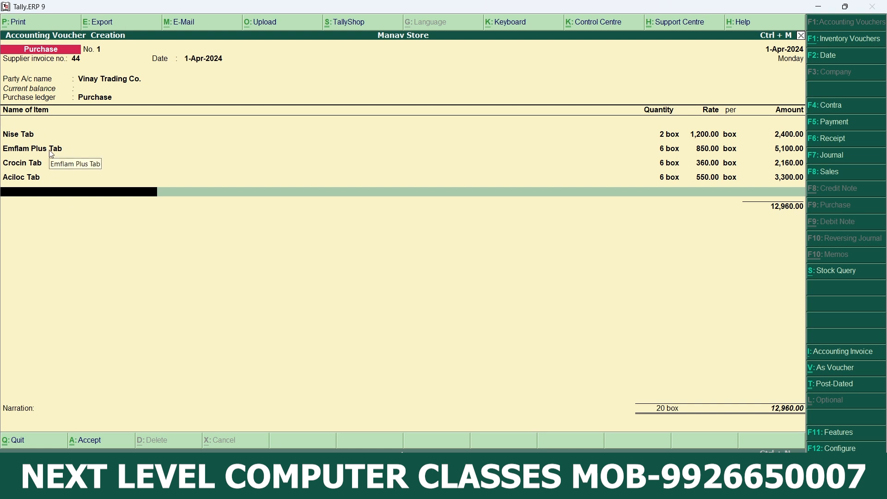
End the item list, save the purchase voucher without a narration, and return to the Gateway of Tally.
key(Return)
key(Return)
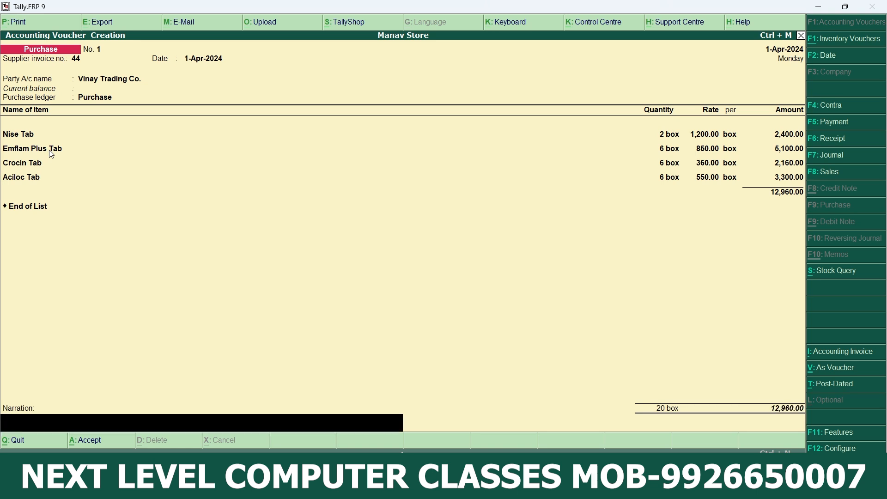
key(Return)
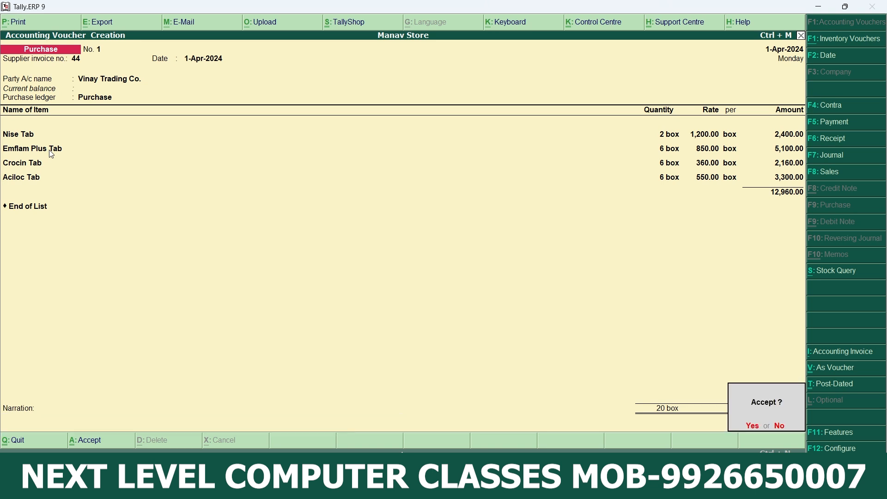
key(Return)
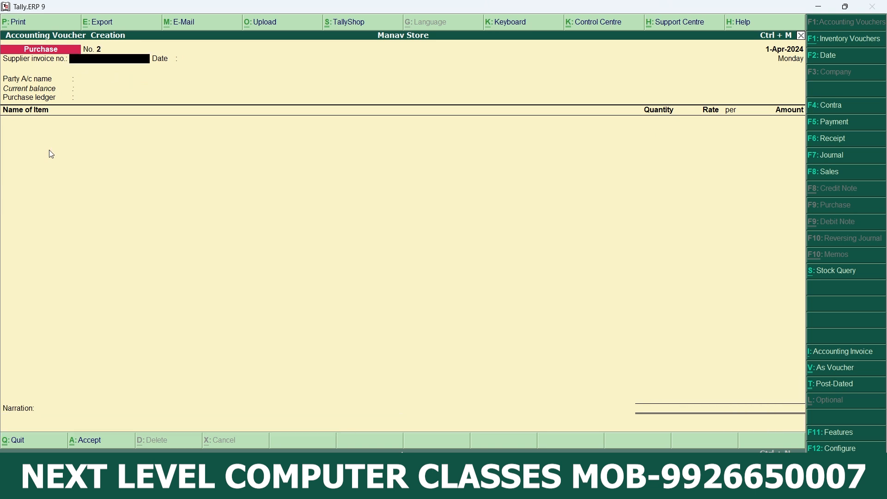
key(Escape)
key(Return)
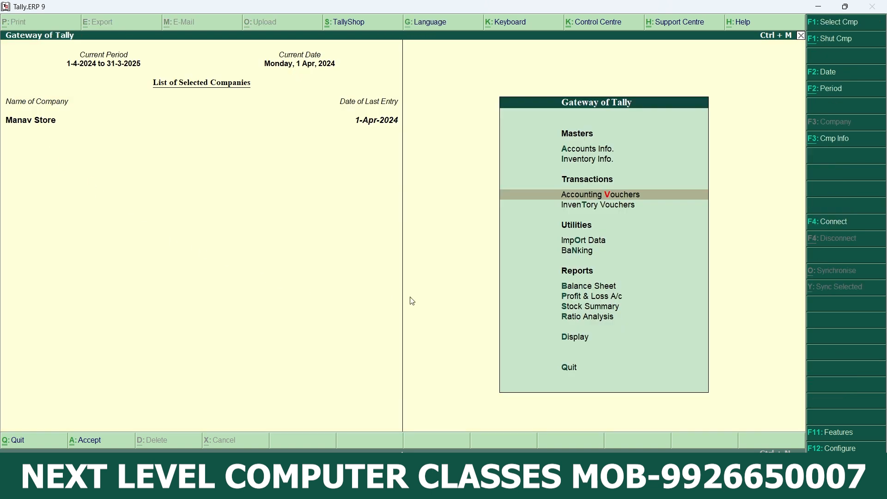
Open the Vinay Trading Co. purchase voucher from the Day Book.
click(563, 342)
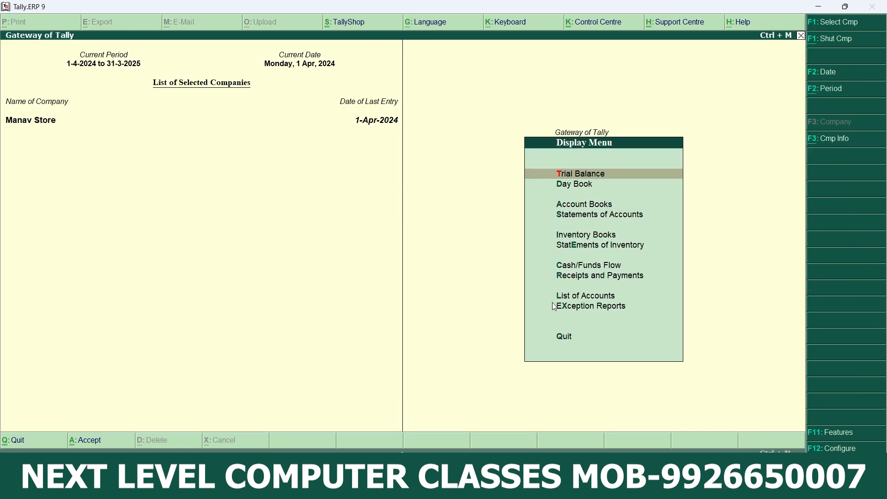
click(571, 187)
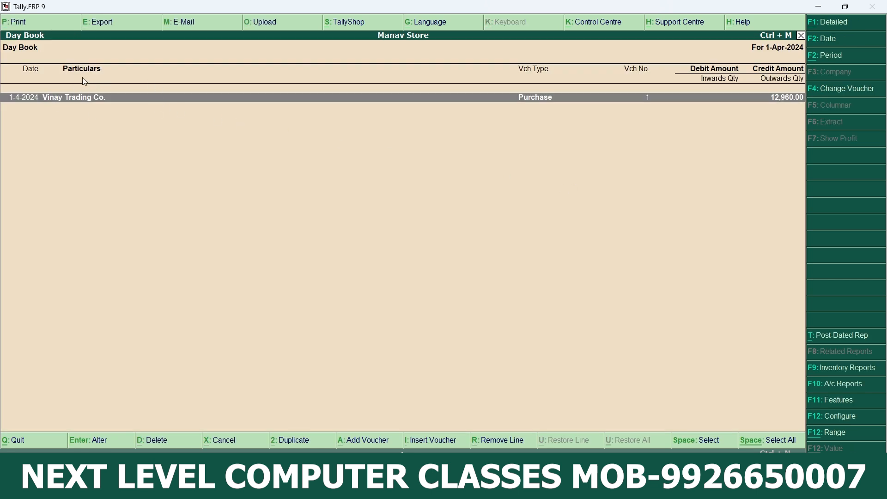
double_click(782, 106)
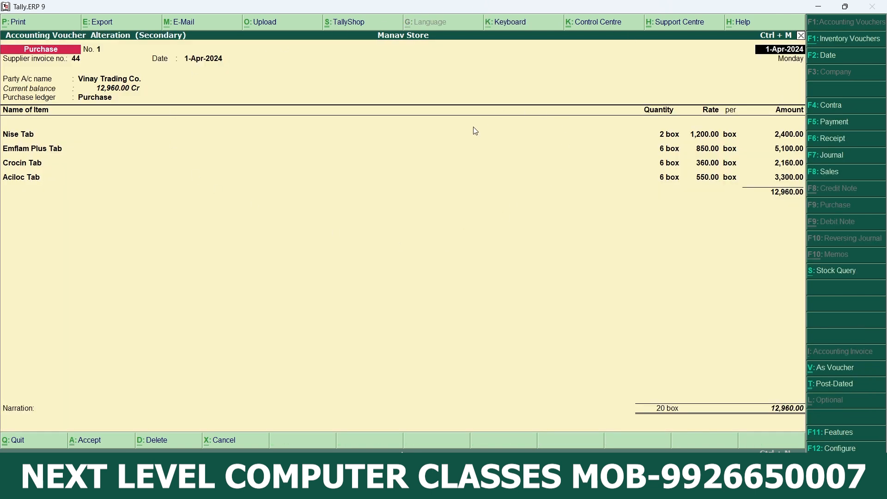
Preview the purchase voucher's printed invoice and zoom in to examine each item's batch, manufacturing and expiry details.
key(alt+p)
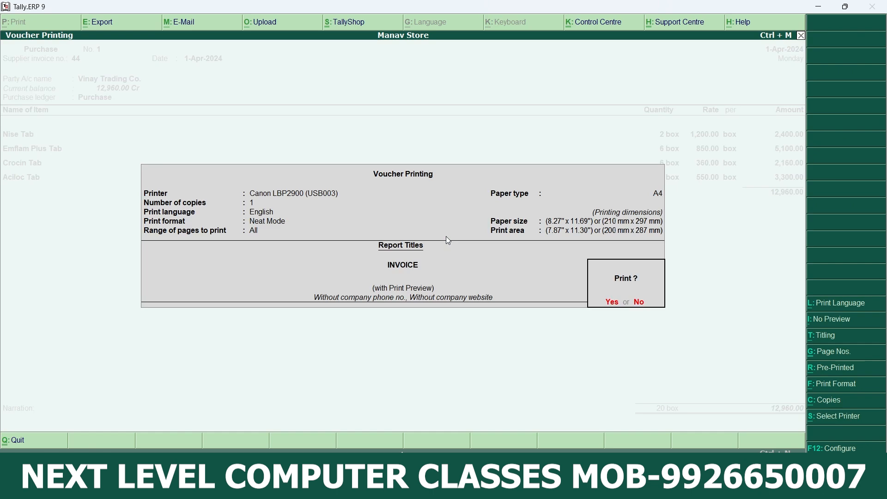
key(Return)
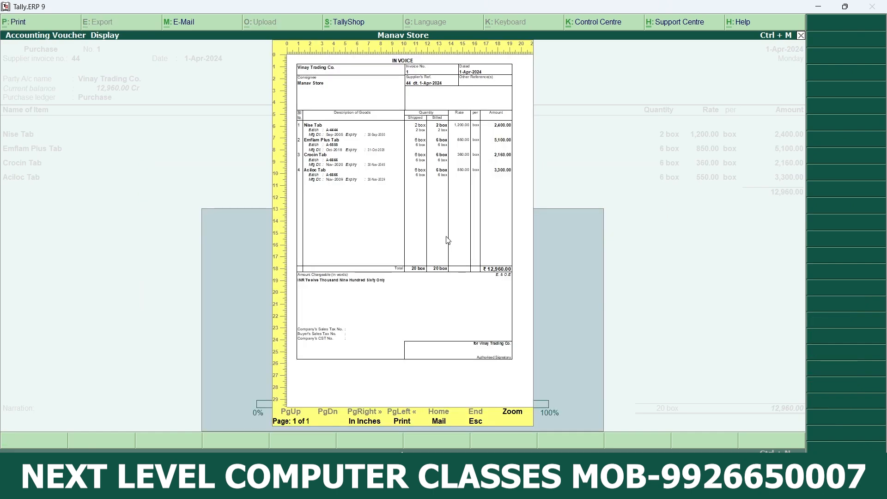
key(alt+z)
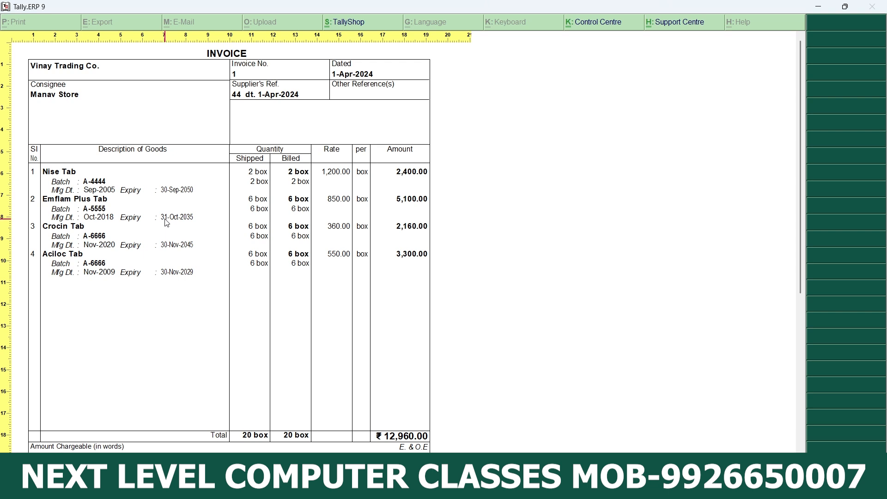
scroll(234, 215, down, 1)
scroll(239, 222, down, 2)
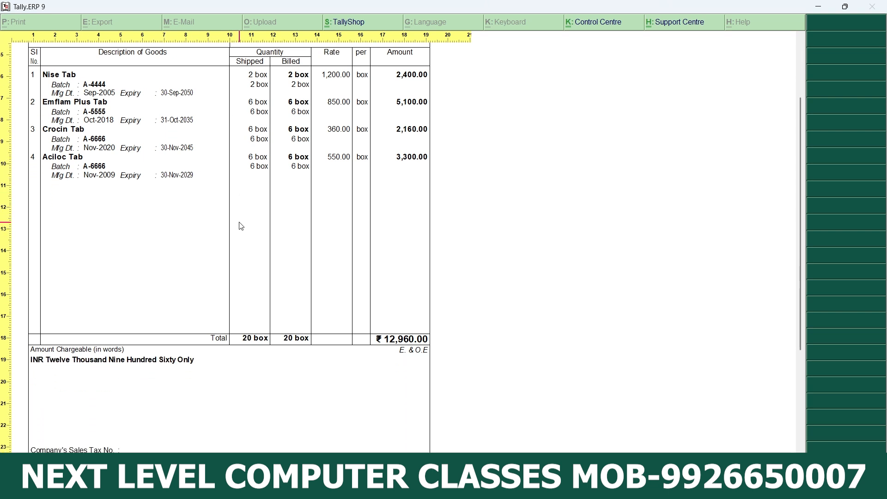
scroll(240, 224, up, 4)
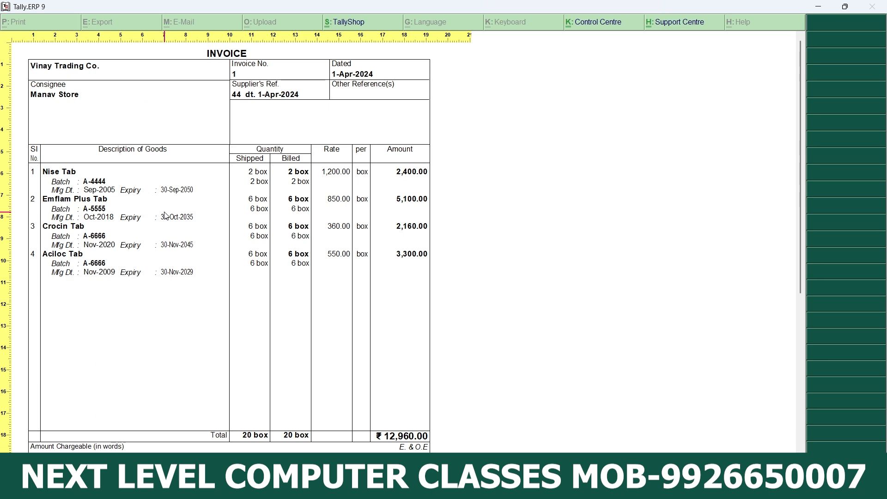
Close the invoice preview and the voucher, and go back to the Gateway of Tally.
key(Escape)
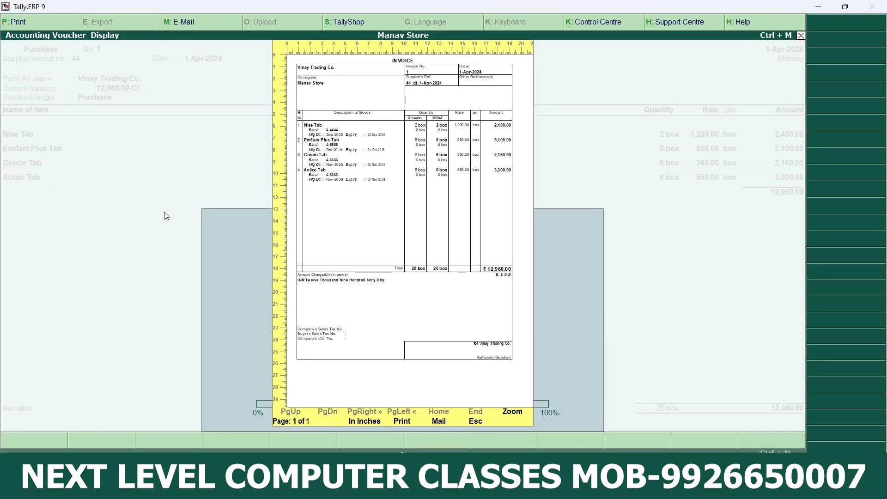
key(Escape)
key(Escape)
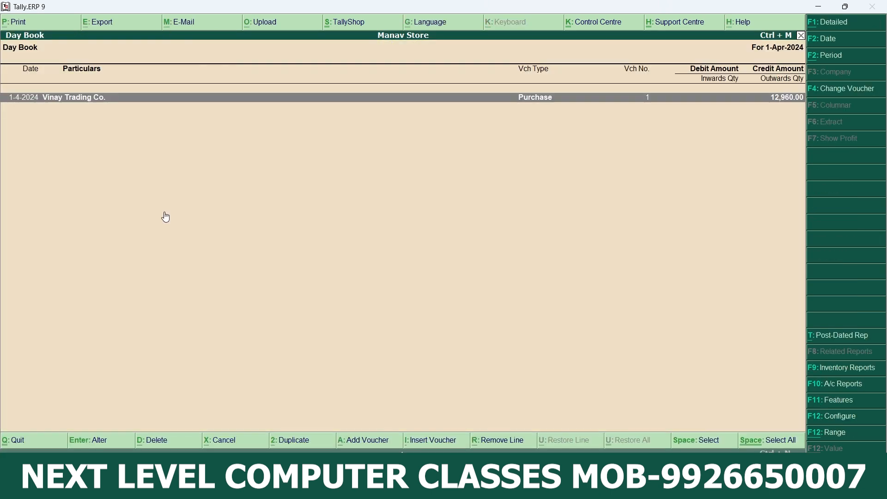
key(Escape)
key(Escape)
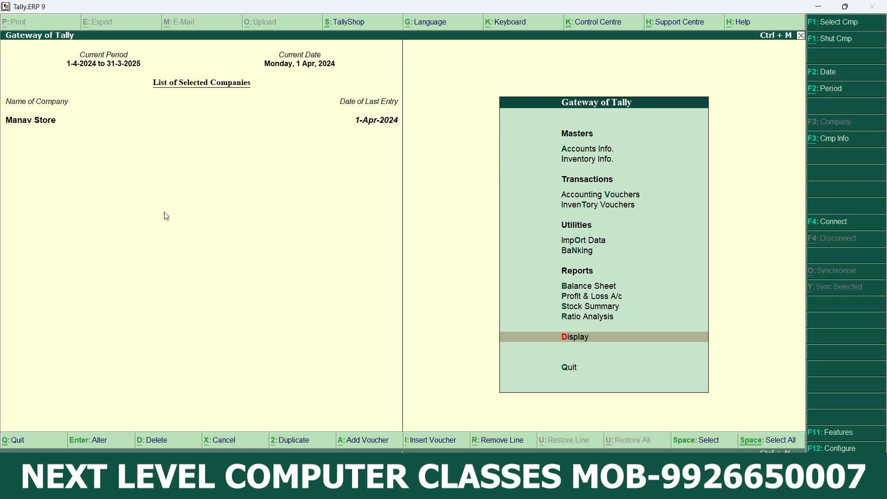